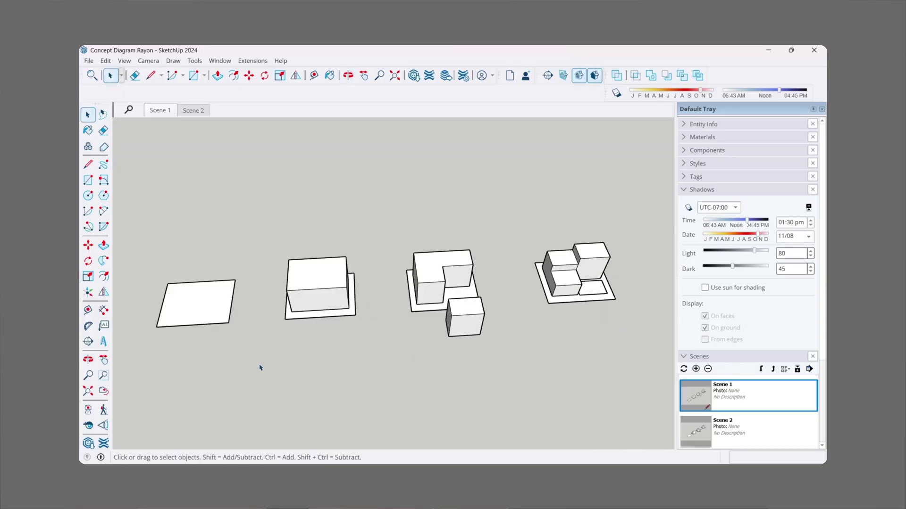
# - Orbit around the four massing models and make initial picks in the SketchUp view
pyautogui.moveTo(344, 284)
pyautogui.mouseDown(button='middle')
pyautogui.moveTo(620, 281)
pyautogui.moveTo(613, 279)
pyautogui.mouseUp(button='middle')
pyautogui.click(149, 61)
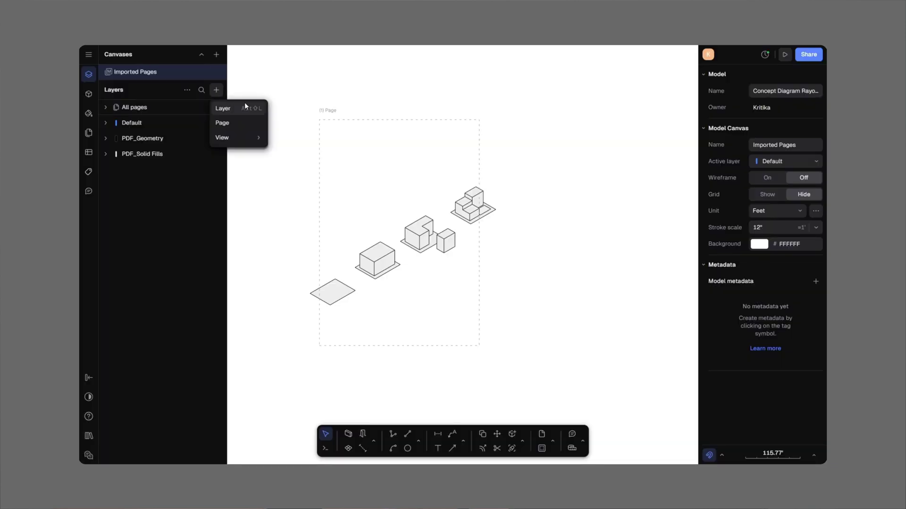
pyautogui.click(244, 108)
pyautogui.press('g')
pyautogui.click(341, 168)
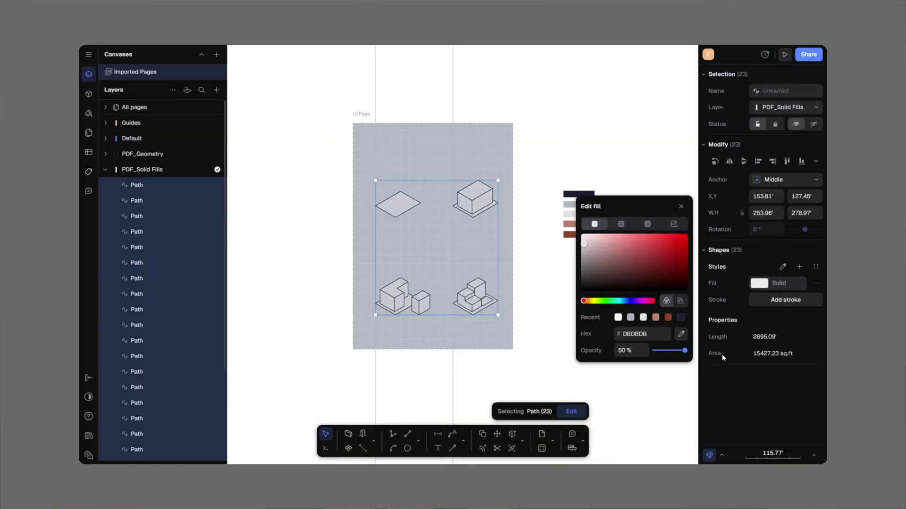
pyautogui.click(570, 281)
pyautogui.scroll(3, 571, 281)
pyautogui.click(461, 164)
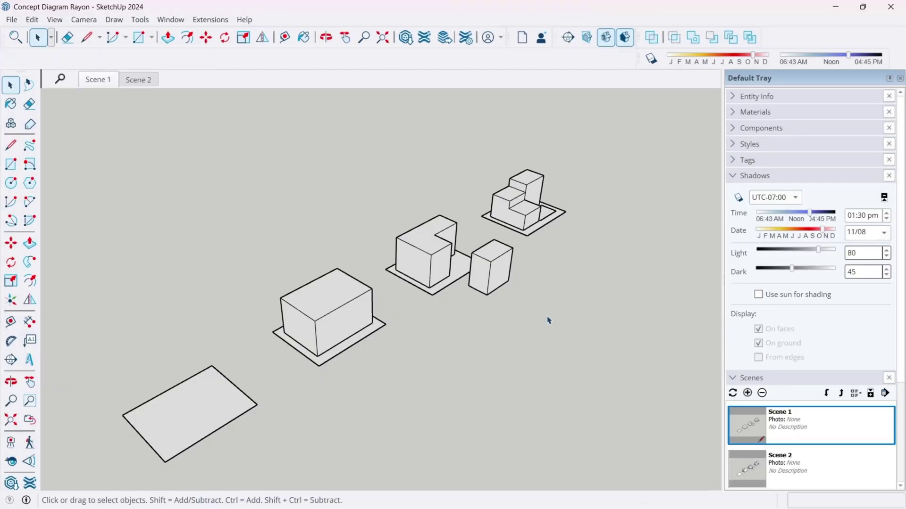
# - Re-orbit the camera with O to reframe the four massing stages
pyautogui.press('o')
pyautogui.moveTo(519, 289); pyautogui.dragTo(285, 376)
pyautogui.press('space')
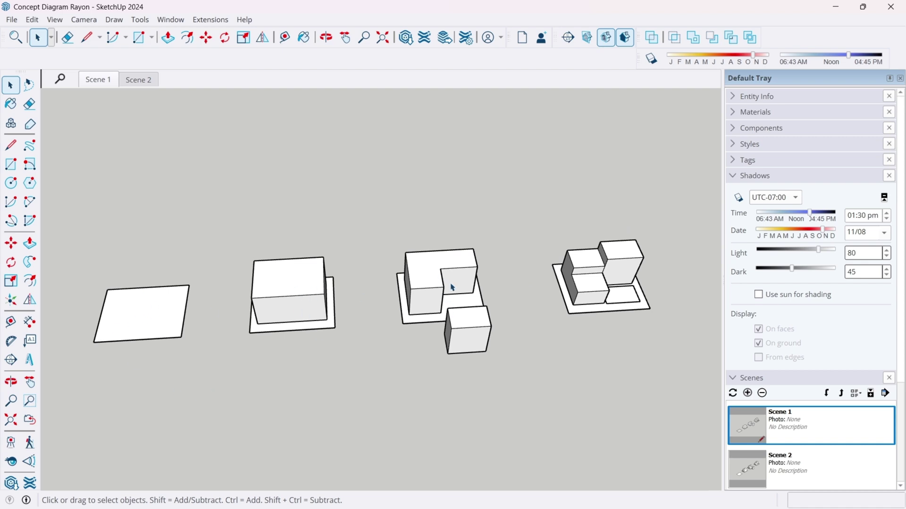
pyautogui.press('o')
pyautogui.moveTo(665, 290); pyautogui.dragTo(683, 259)
# - Switch to the standard Iso view with Parallel Projection and zoom in on the models
pyautogui.click(84, 19)
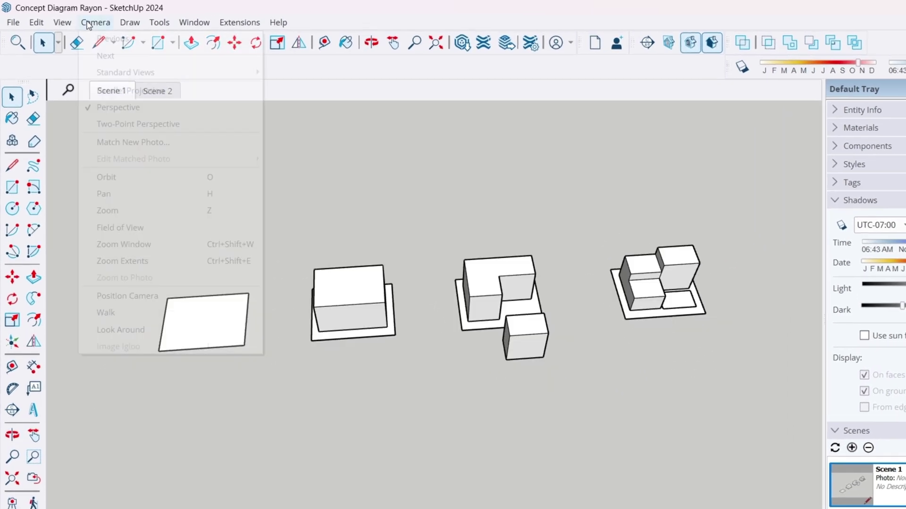
pyautogui.moveTo(113, 67)
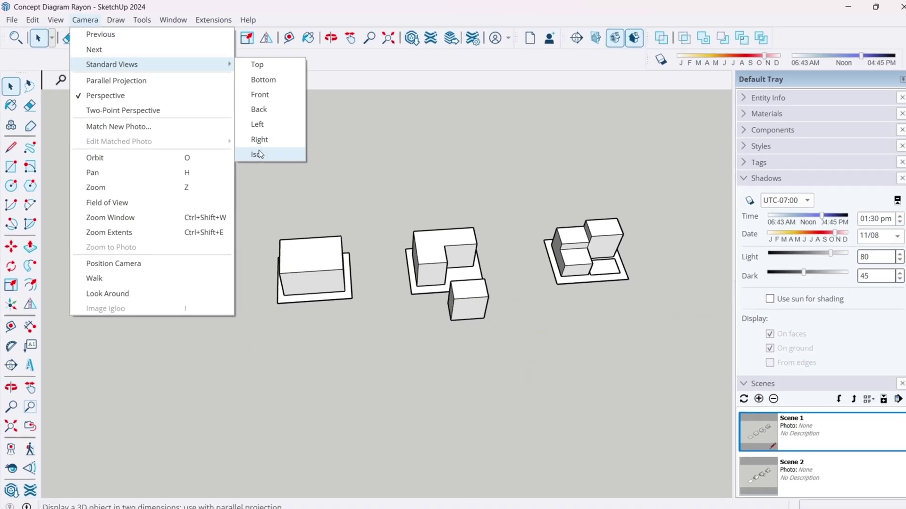
pyautogui.click(286, 173)
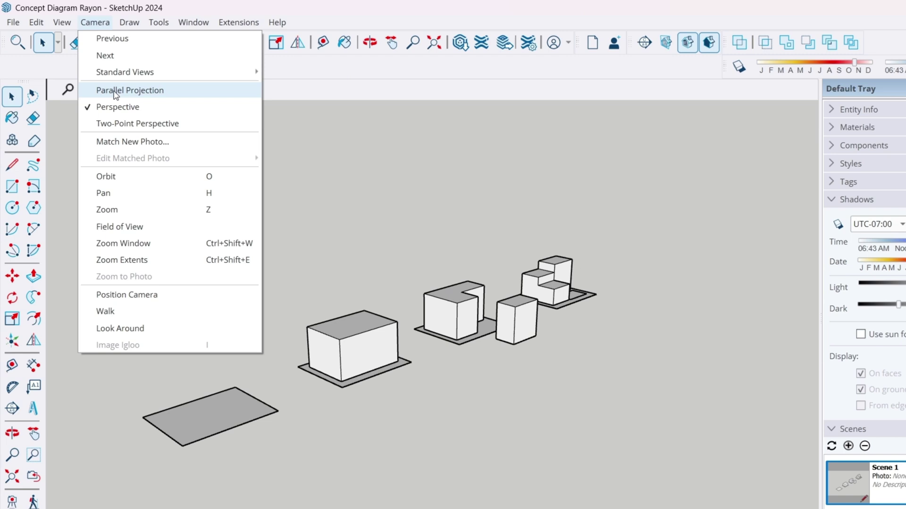
pyautogui.click(115, 90)
pyautogui.scroll(3, 465, 318)
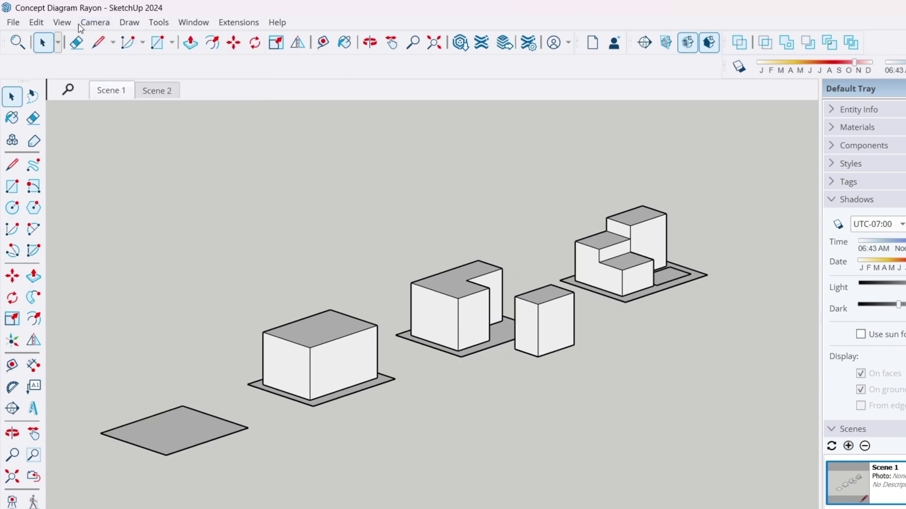
# - Export the current view as a 2D Graphic in PDF File (*.pdf) format, named Concept Diagram Rayon
pyautogui.click(12, 22)
pyautogui.moveTo(36, 227)
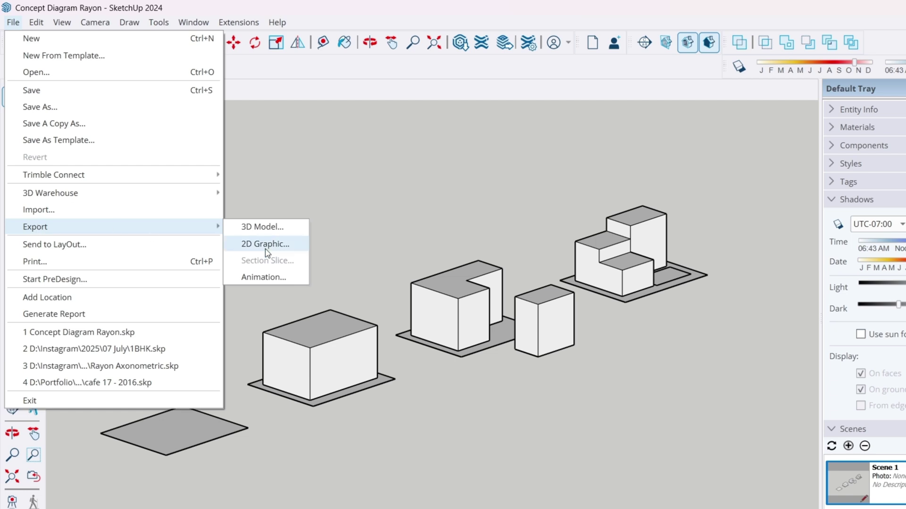
pyautogui.click(280, 244)
pyautogui.click(146, 256)
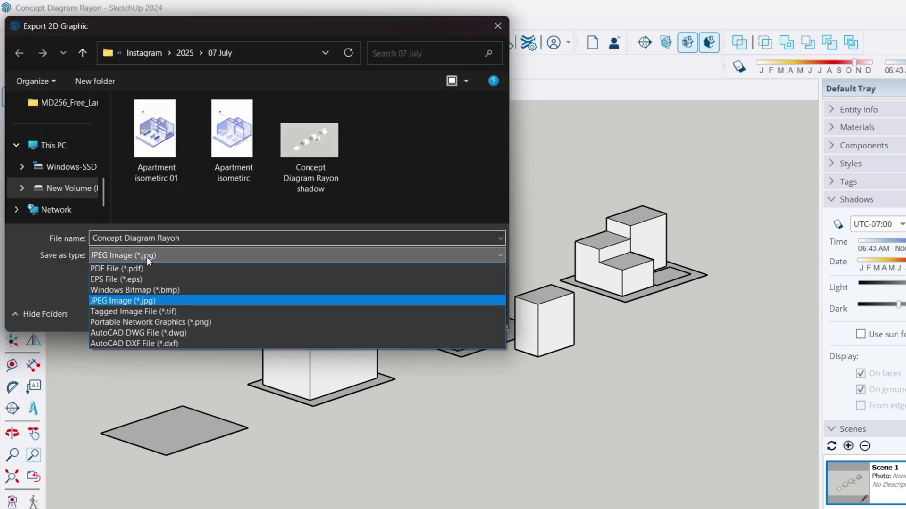
pyautogui.click(135, 269)
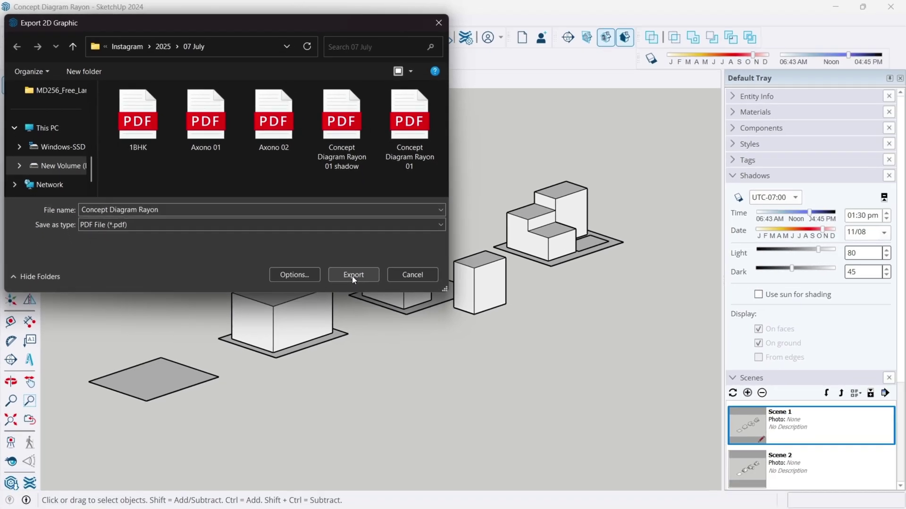
pyautogui.click(352, 276)
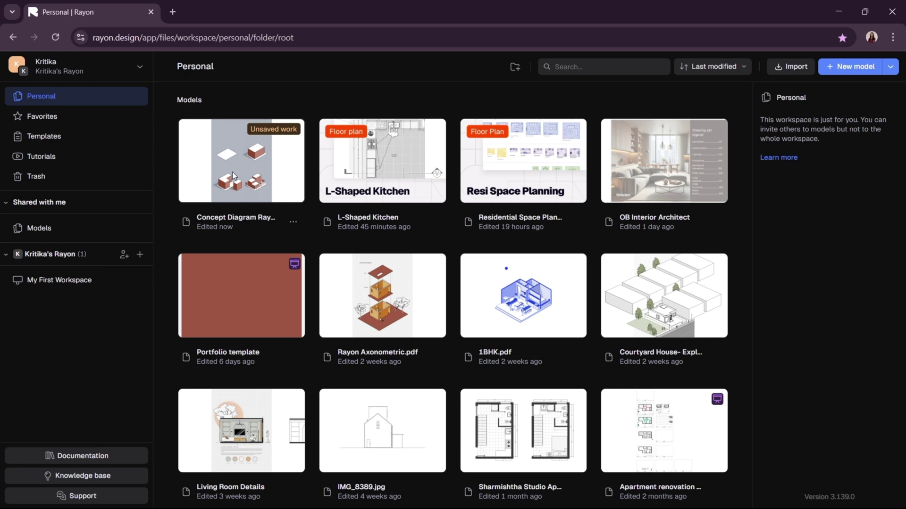
# - Import Concept Diagram Rayon 01 and scale it so the square's edge measures 60 ft
pyautogui.press('F11')
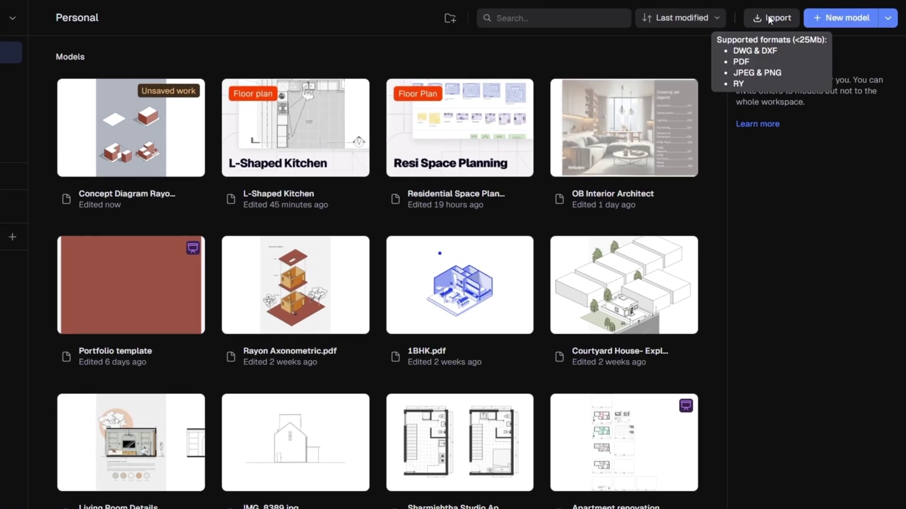
pyautogui.click(768, 18)
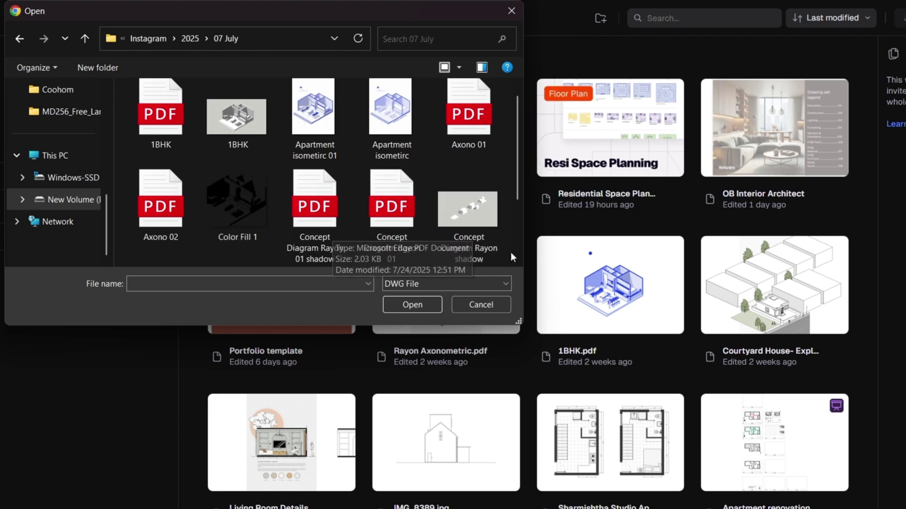
pyautogui.click(391, 204)
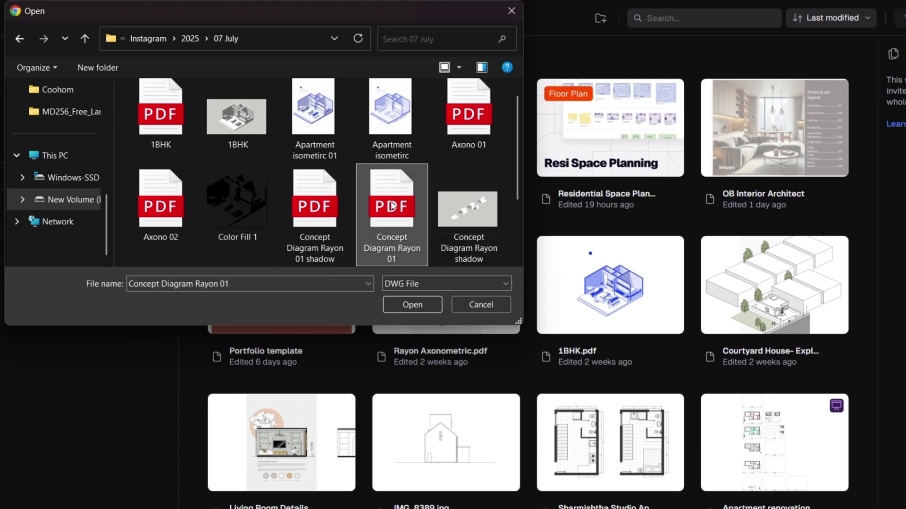
pyautogui.click(408, 308)
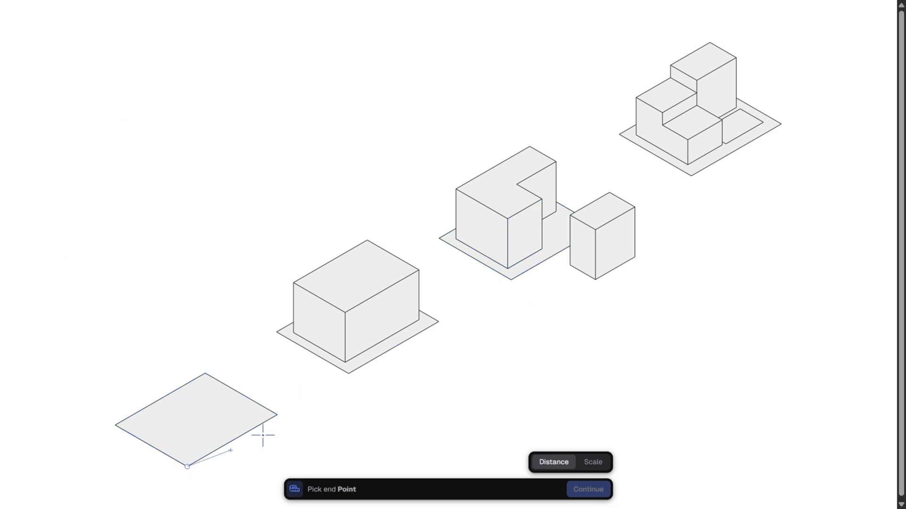
pyautogui.click(278, 414)
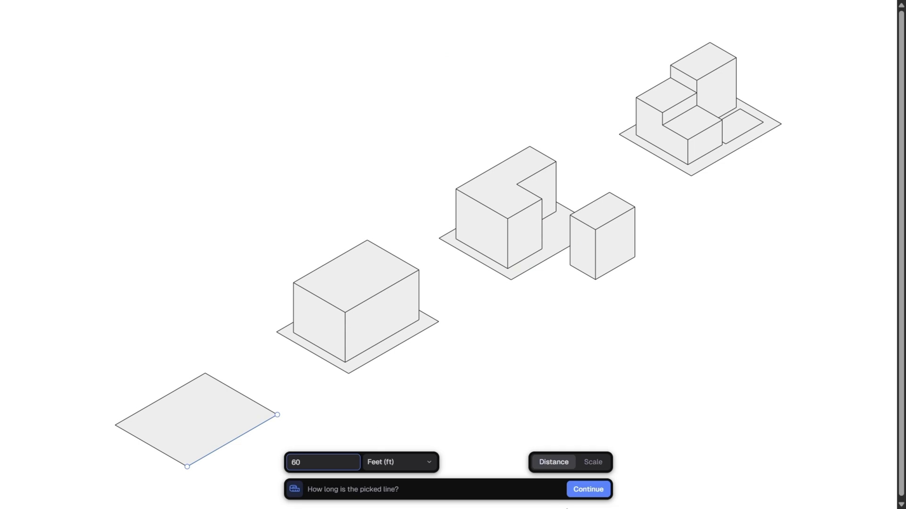
pyautogui.click(590, 490)
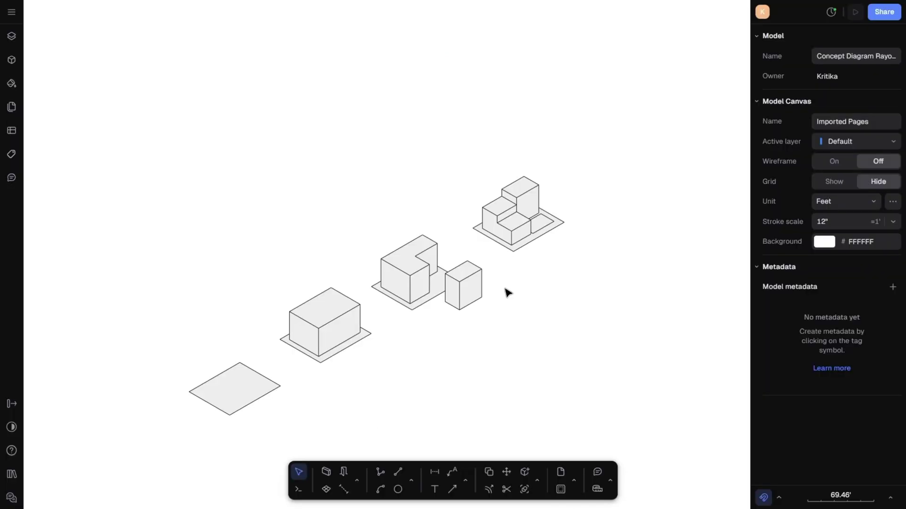
# - Add a page around the diagrams, keeping the page scale at 3/128" = 1'
pyautogui.click(10, 109)
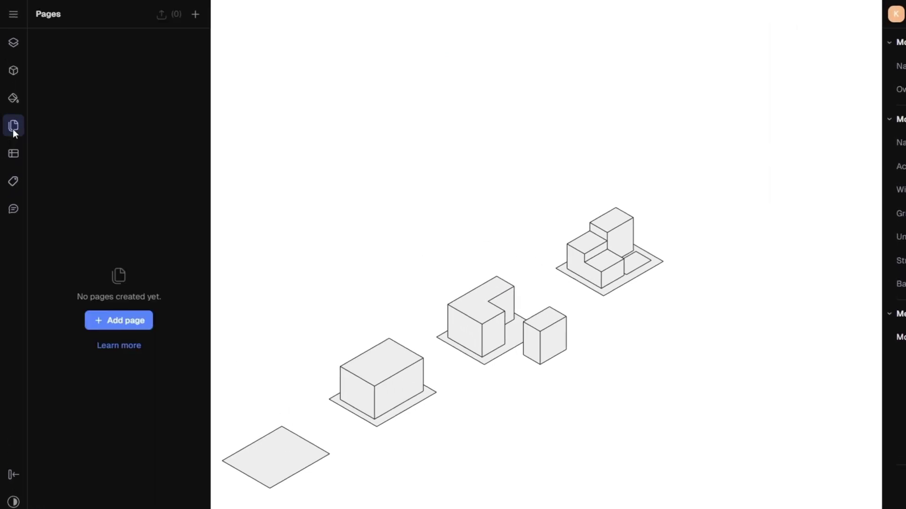
pyautogui.click(126, 317)
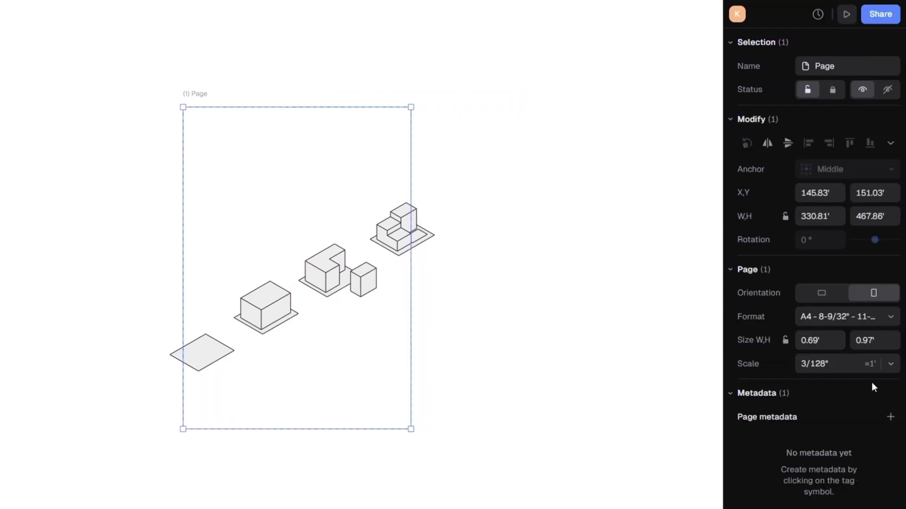
pyautogui.click(889, 365)
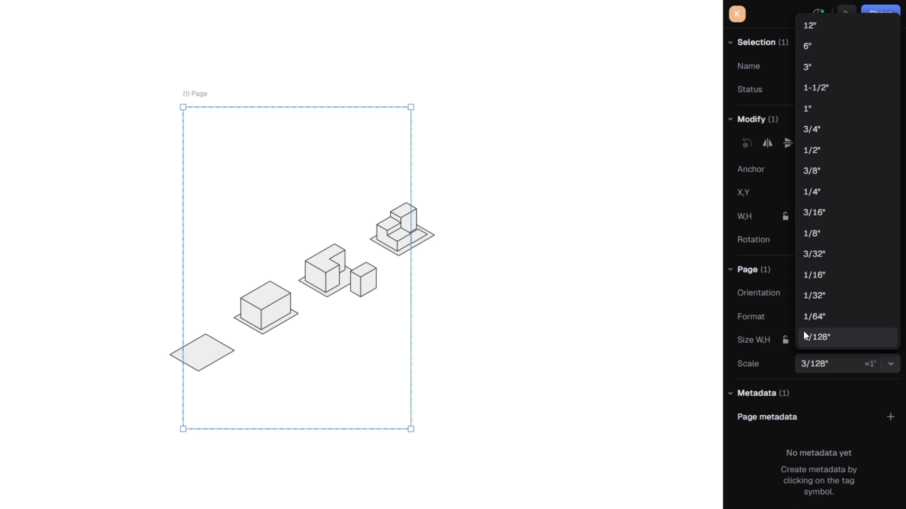
pyautogui.click(551, 307)
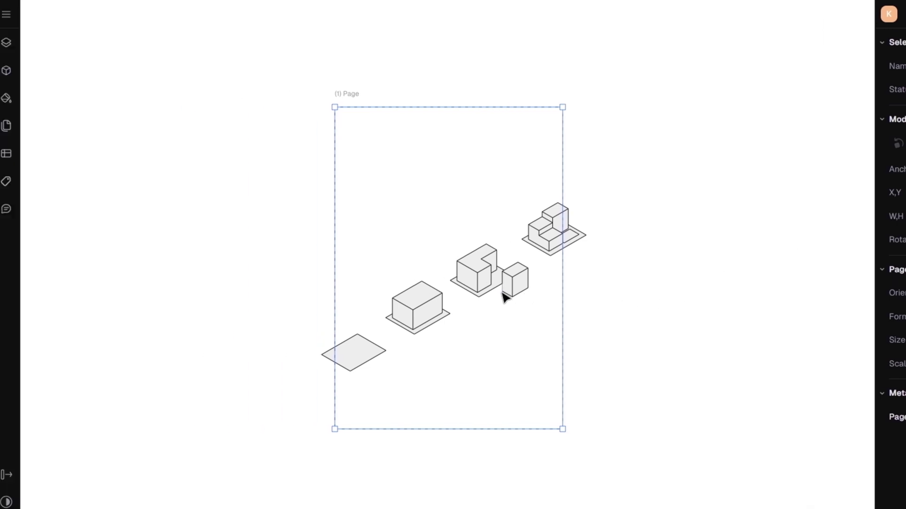
pyautogui.click(603, 312)
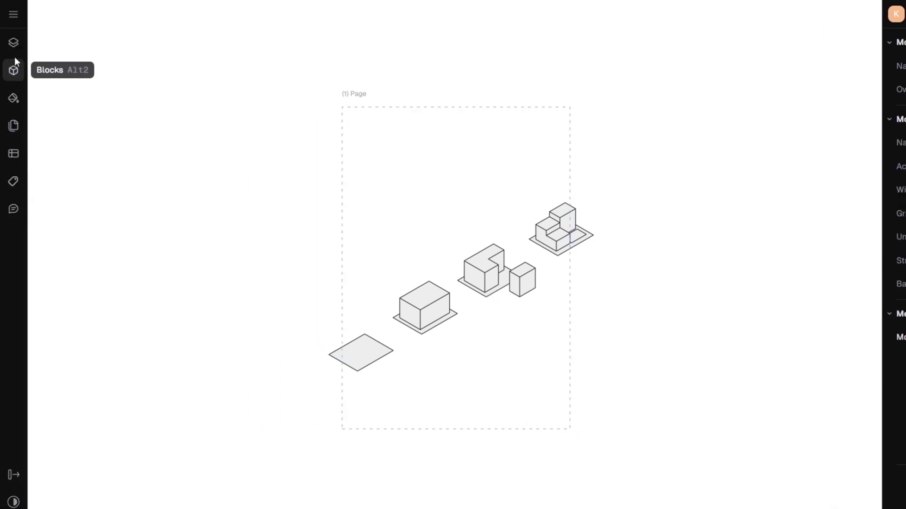
# - Add a new Guides layer from the Layers panel
pyautogui.click(13, 43)
pyautogui.click(194, 65)
pyautogui.click(205, 91)
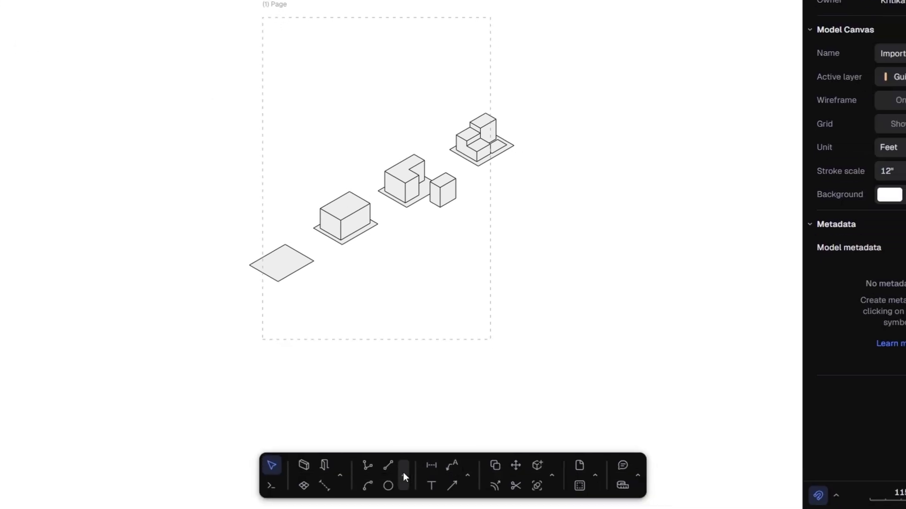
# - Place two vertical guidelines, one near the page's left side and one near its centre
pyautogui.click(403, 471)
pyautogui.click(460, 445)
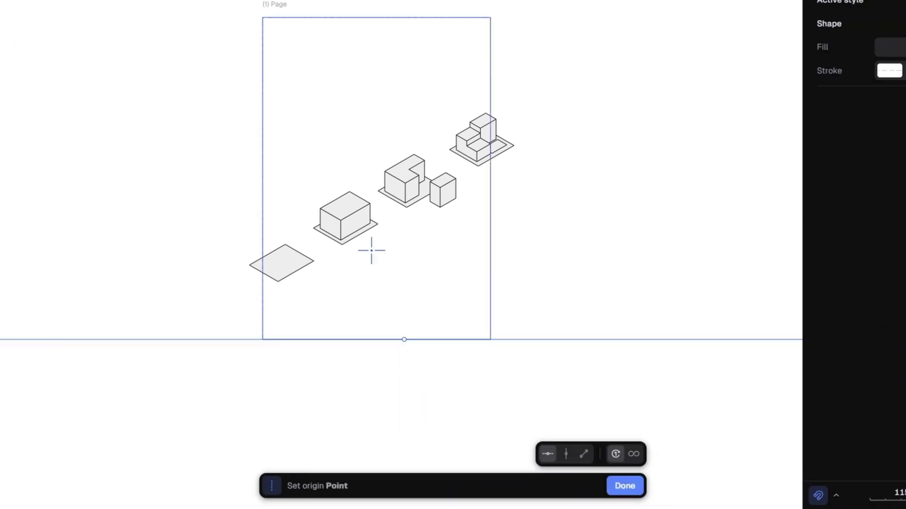
pyautogui.click(567, 454)
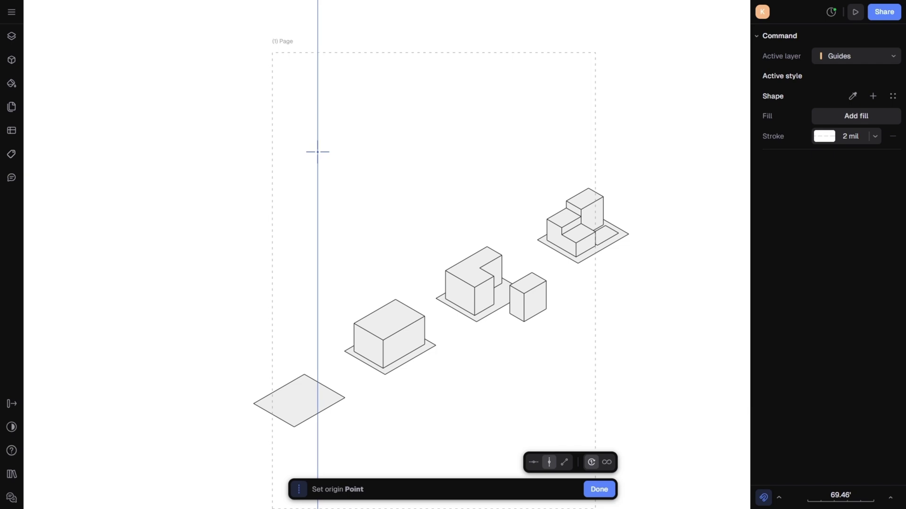
pyautogui.click(317, 152)
pyautogui.press('space')
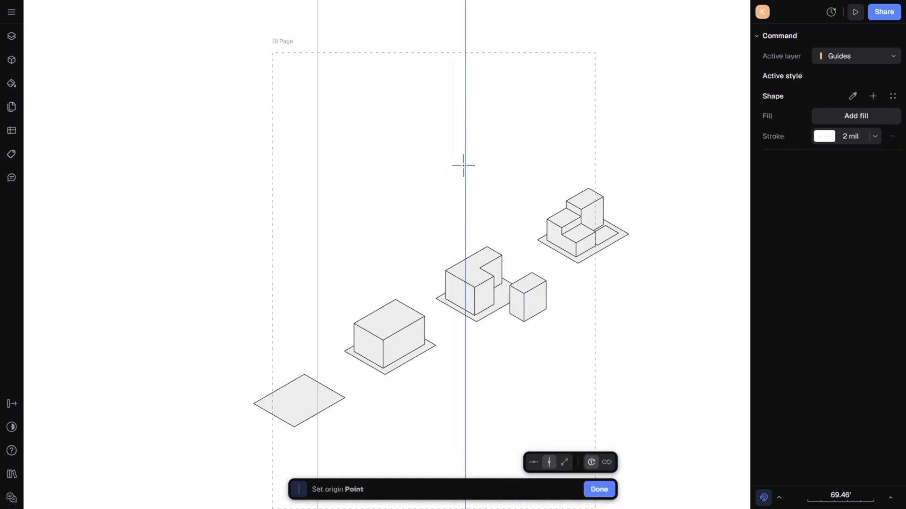
pyautogui.click(473, 171)
pyautogui.scroll(-3, 454, 146)
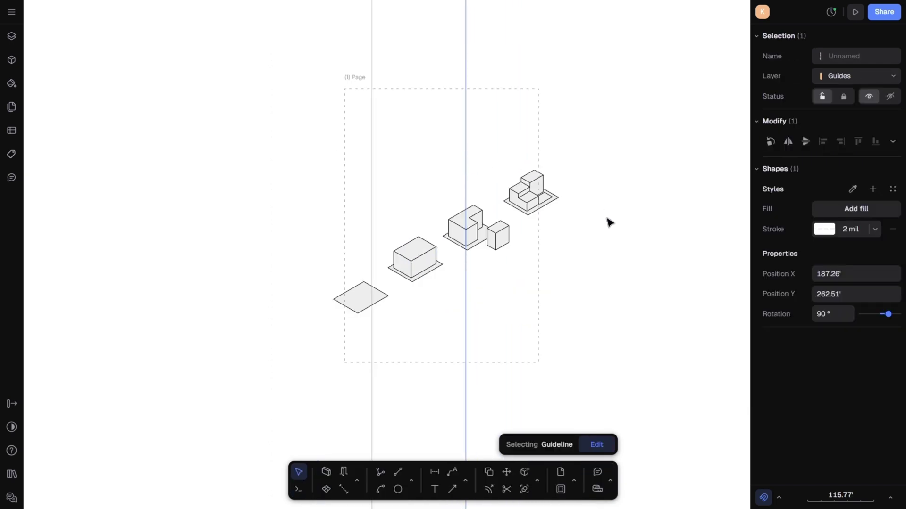
pyautogui.click(507, 273)
pyautogui.moveTo(402, 339); pyautogui.dragTo(401, 337)
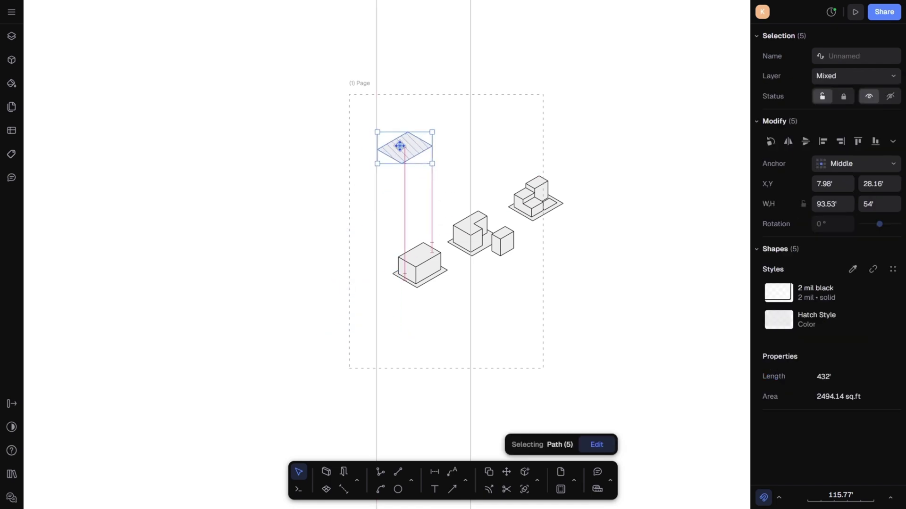
pyautogui.hscroll(2, 399, 147)
pyautogui.click(375, 275)
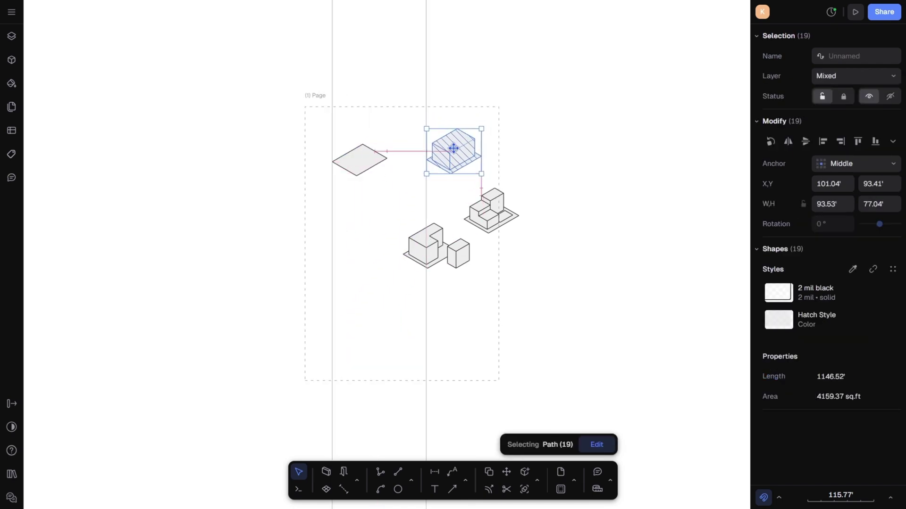
# - Add a horizontal guideline along the top row and move the stepped building beside the L-shaped group
pyautogui.click(411, 480)
pyautogui.click(436, 453)
pyautogui.click(532, 467)
pyautogui.scroll(3, 338, 235)
pyautogui.click(368, 215)
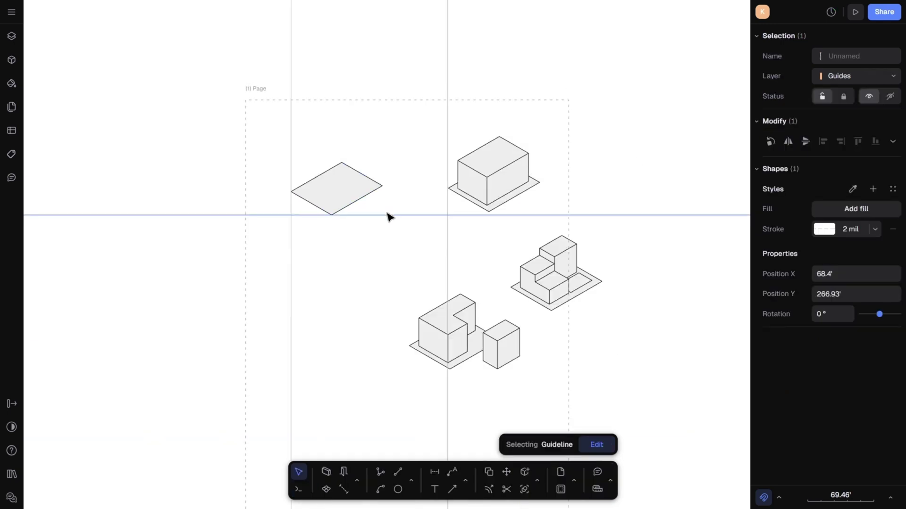
pyautogui.moveTo(424, 113); pyautogui.dragTo(560, 233)
pyautogui.scroll(3, 483, 190)
pyautogui.scroll(3, 395, 196)
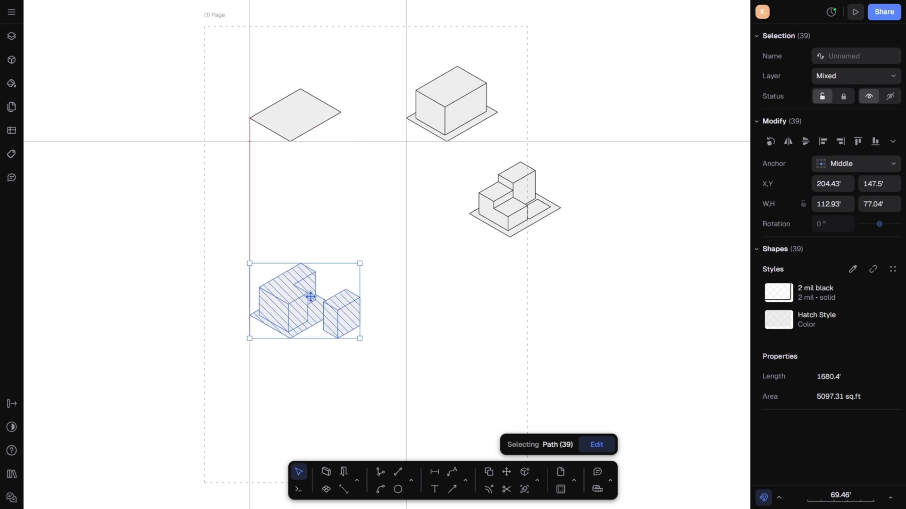
pyautogui.moveTo(514, 192); pyautogui.dragTo(451, 281)
pyautogui.click(603, 285)
# - Add a lower horizontal guideline, align the stepped building to it, then shift all four diagrams down
pyautogui.click(410, 481)
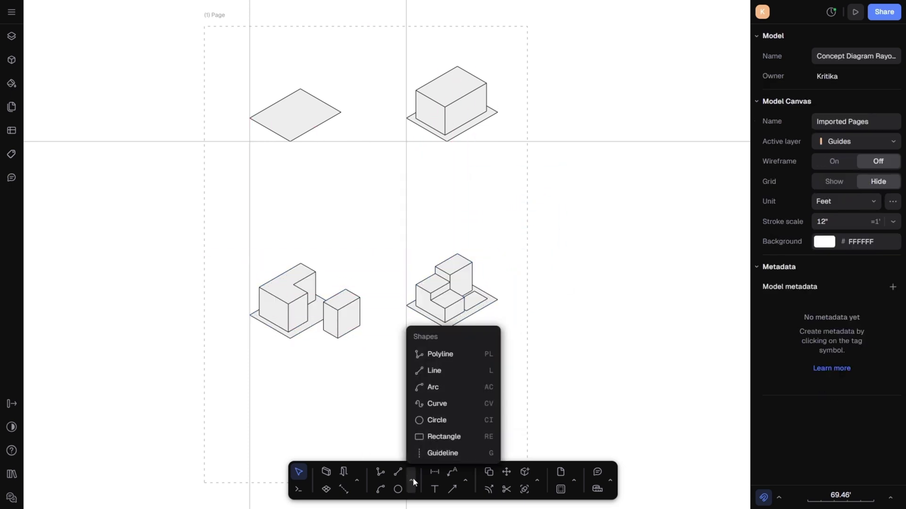
pyautogui.click(443, 453)
pyautogui.scroll(3, 293, 348)
pyautogui.click(326, 330)
pyautogui.scroll(-3, 396, 226)
pyautogui.moveTo(397, 227); pyautogui.dragTo(493, 323)
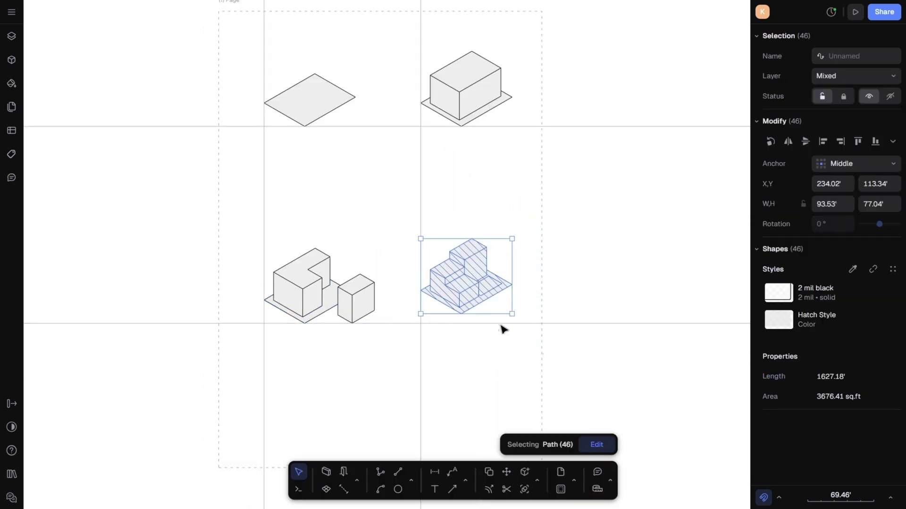
pyautogui.scroll(3, 449, 278)
pyautogui.scroll(5, 433, 321)
pyautogui.click(415, 360)
pyautogui.scroll(-8, 465, 340)
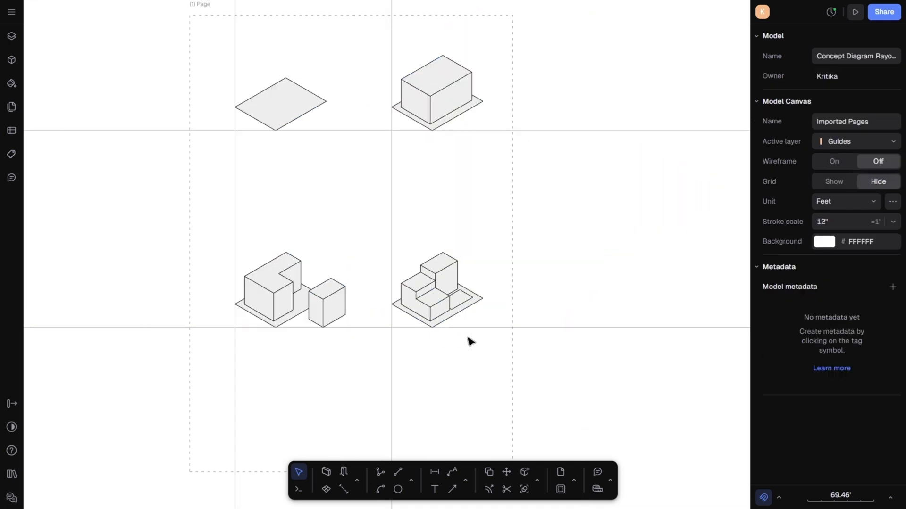
pyautogui.scroll(-3, 465, 341)
pyautogui.moveTo(259, 151)
pyautogui.mouseDown()
pyautogui.moveTo(567, 364)
pyautogui.moveTo(500, 340)
pyautogui.mouseUp()
pyautogui.moveTo(376, 228); pyautogui.dragTo(378, 264)
# - Import the Color 01.png palette image and place it to the right of the page
pyautogui.hscroll(1, 443, 259)
pyautogui.click(449, 239)
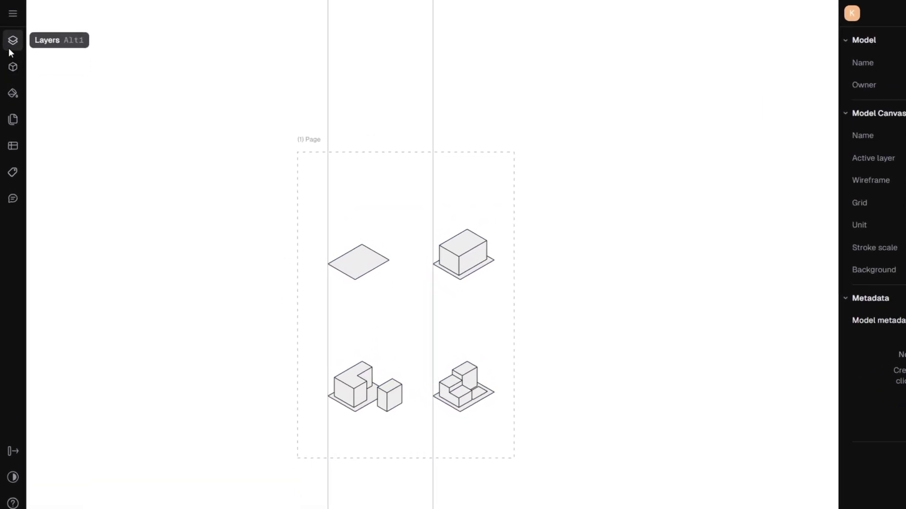
pyautogui.click(13, 14)
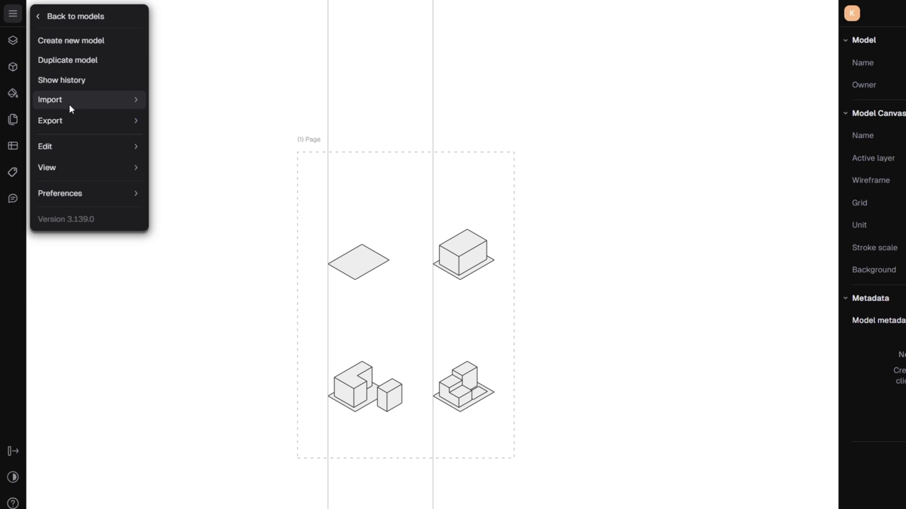
pyautogui.moveTo(68, 108)
pyautogui.click(174, 98)
pyautogui.click(412, 298)
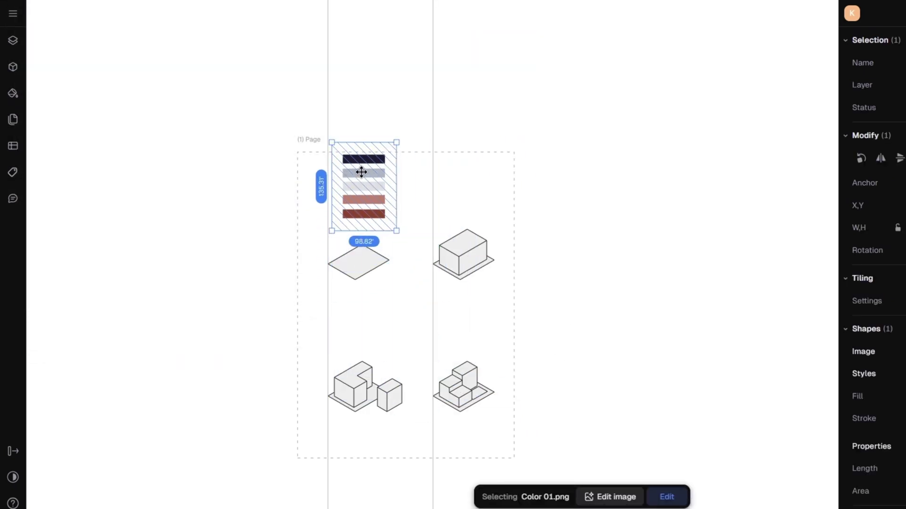
pyautogui.moveTo(362, 172); pyautogui.dragTo(600, 257)
pyautogui.click(695, 295)
# - Add a new layer for the background from the Layers panel (Alt+1)
pyautogui.hotkey('alt', '1')
pyautogui.click(185, 61)
pyautogui.click(210, 85)
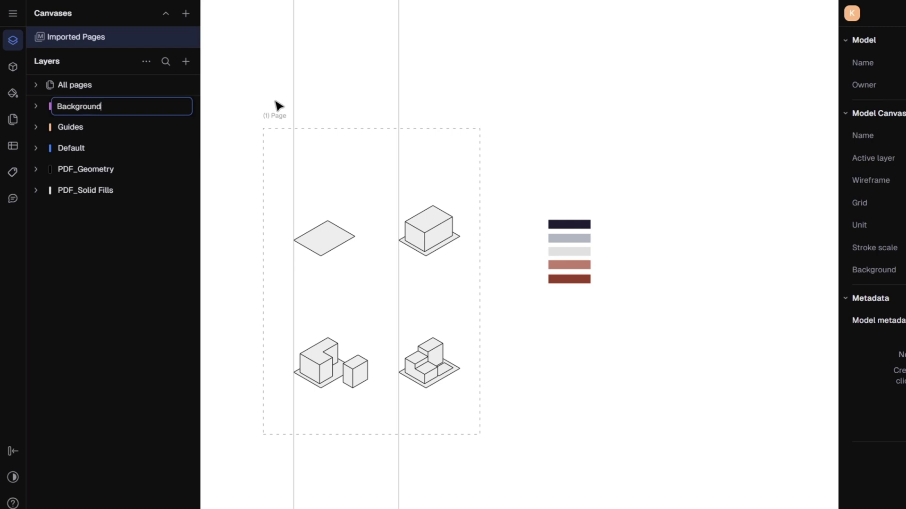
# - Name the layer Background, move it below PDF_Solid Fills, and draw a page-sized rectangle
pyautogui.press('Return')
pyautogui.moveTo(98, 104); pyautogui.dragTo(156, 220)
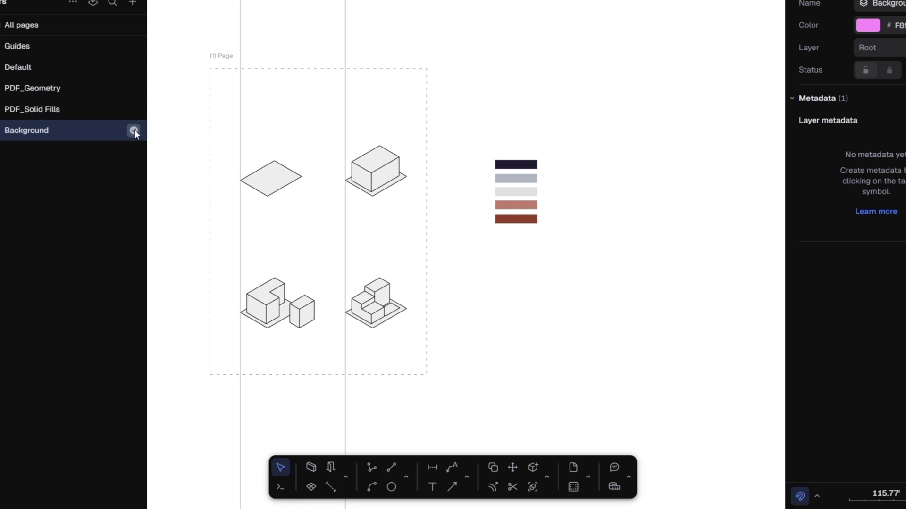
pyautogui.click(408, 473)
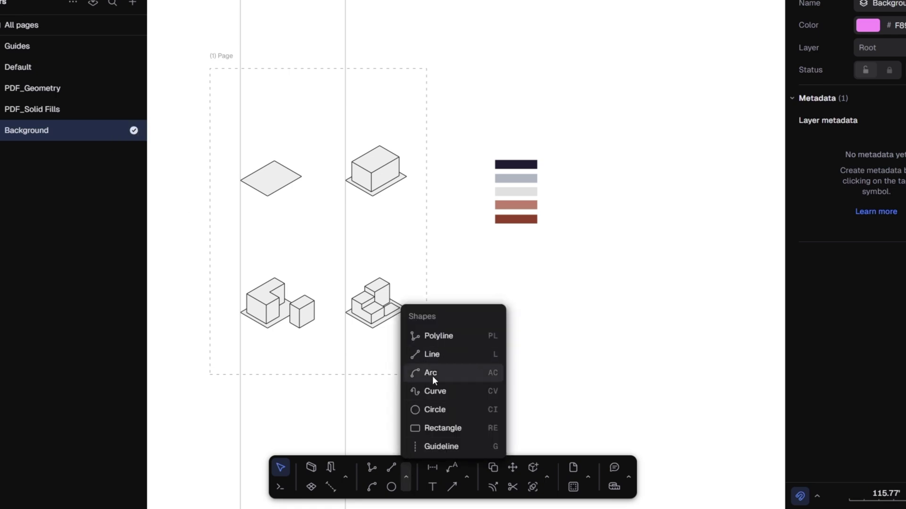
pyautogui.click(433, 428)
pyautogui.click(210, 69)
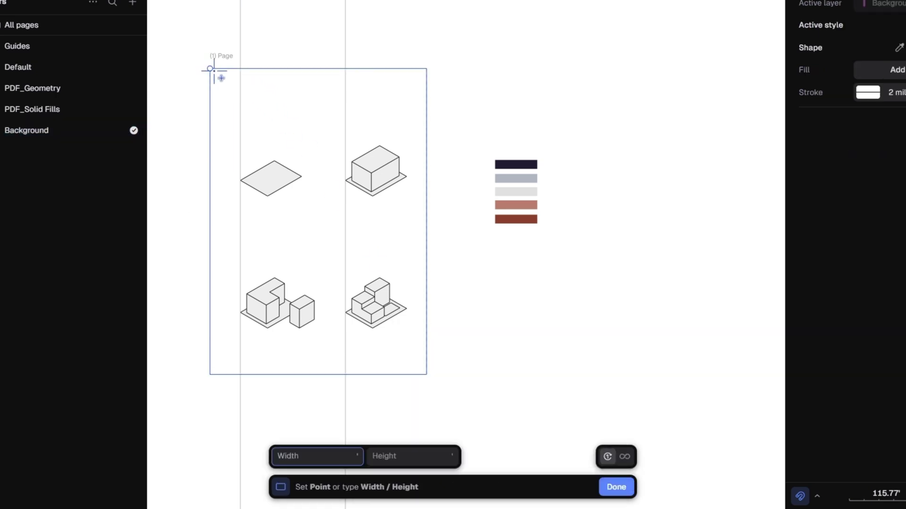
pyautogui.click(427, 375)
# - Fill the rectangle with the sampled grey-blue B0B6C3 swatch and remove its outline
pyautogui.click(902, 261)
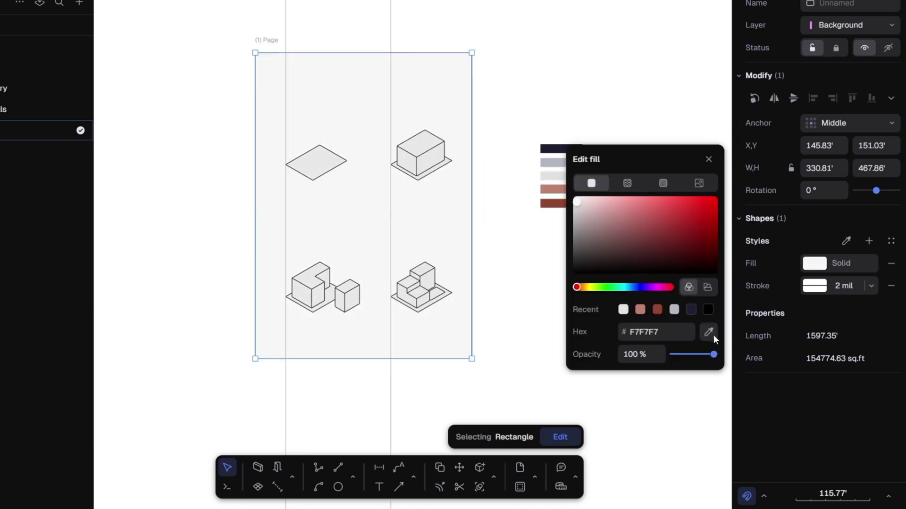
pyautogui.press('i')
pyautogui.click(547, 162)
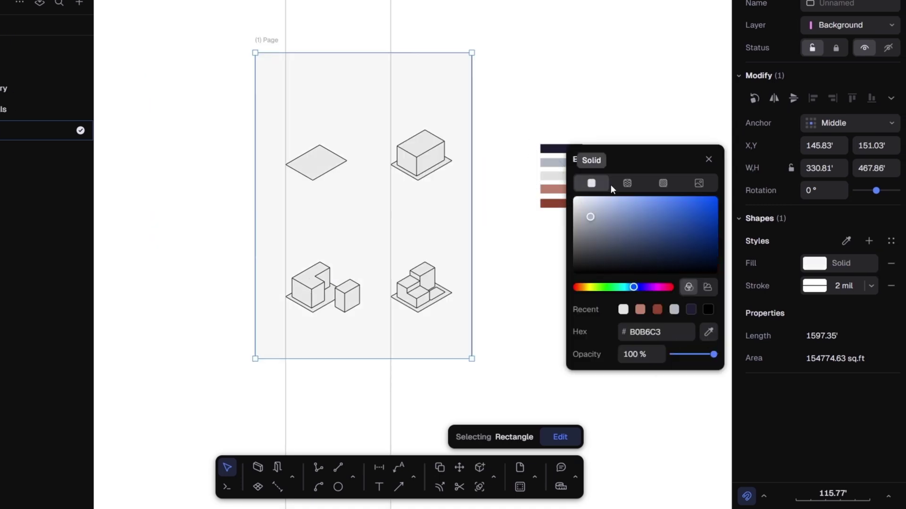
pyautogui.click(878, 325)
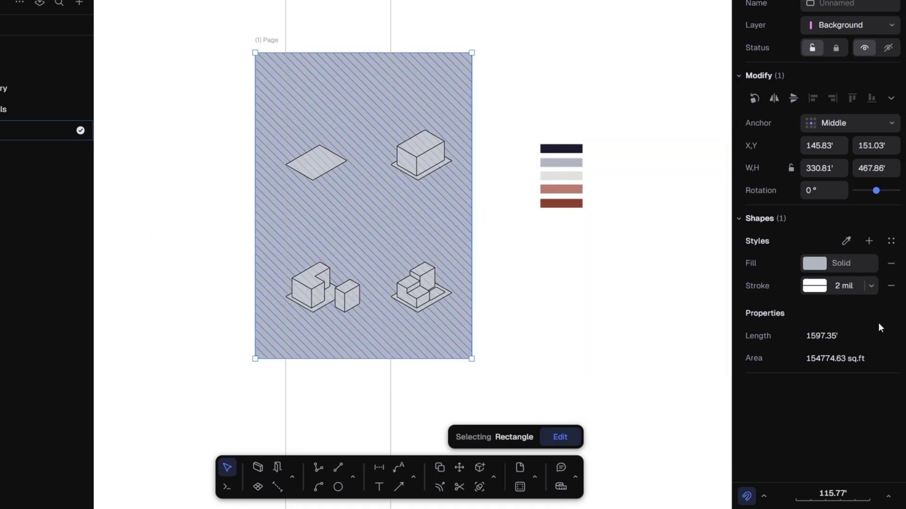
pyautogui.click(890, 285)
pyautogui.click(642, 307)
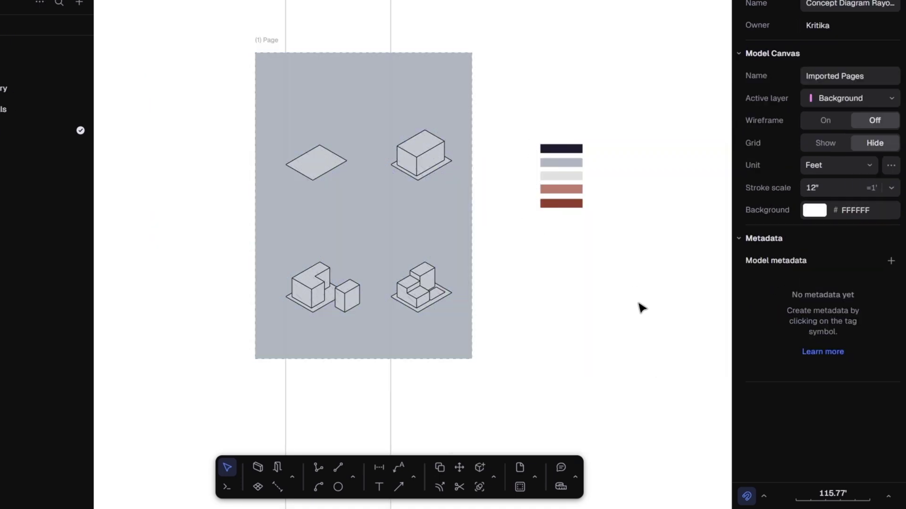
# - Draw a second page-covering rectangle and give it a Concrete texture fill at 10% opacity
pyautogui.click(350, 480)
pyautogui.click(363, 429)
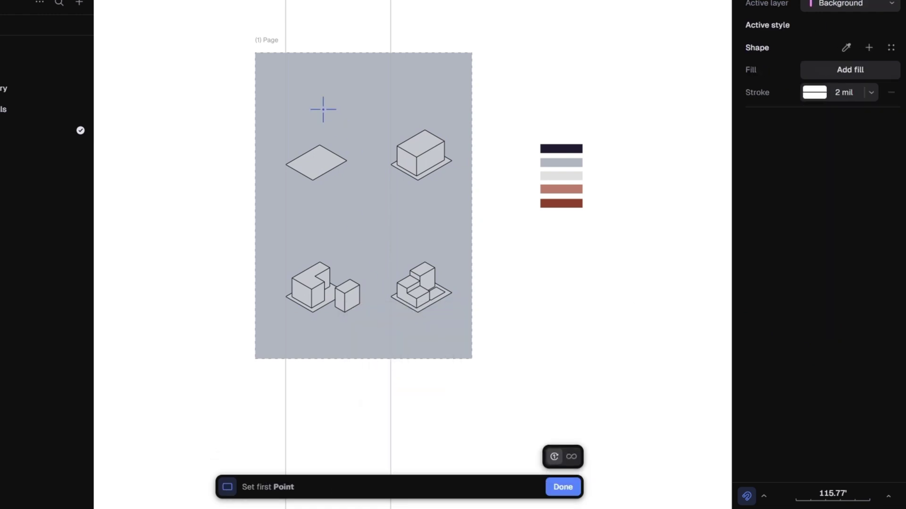
pyautogui.click(254, 53)
pyautogui.click(481, 365)
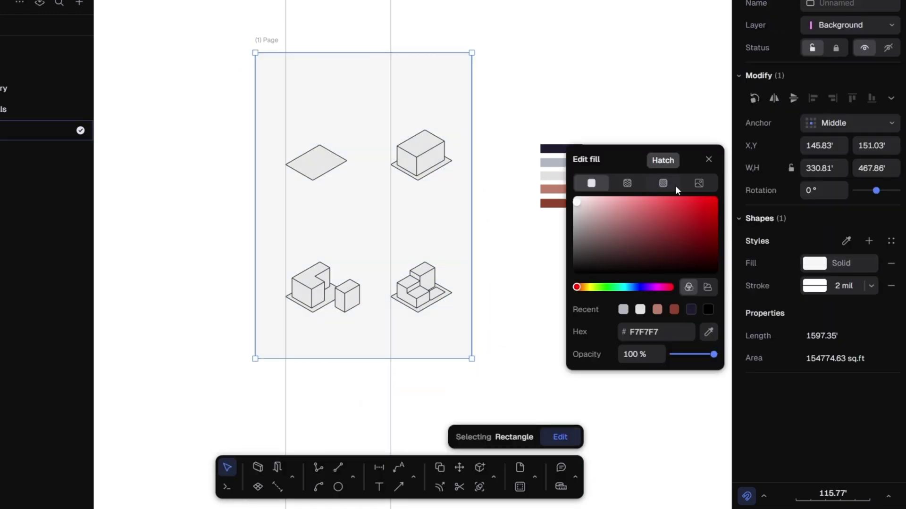
pyautogui.click(627, 183)
pyautogui.click(703, 340)
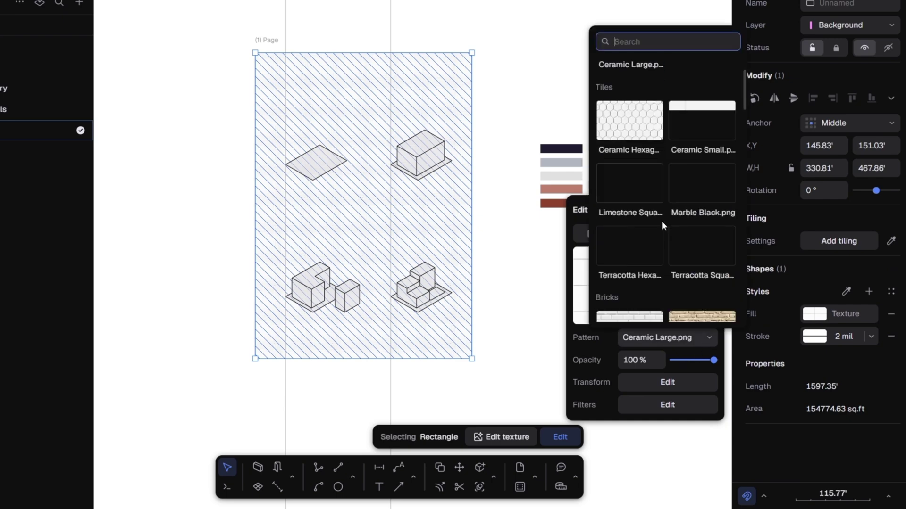
pyautogui.scroll(-10, 661, 221)
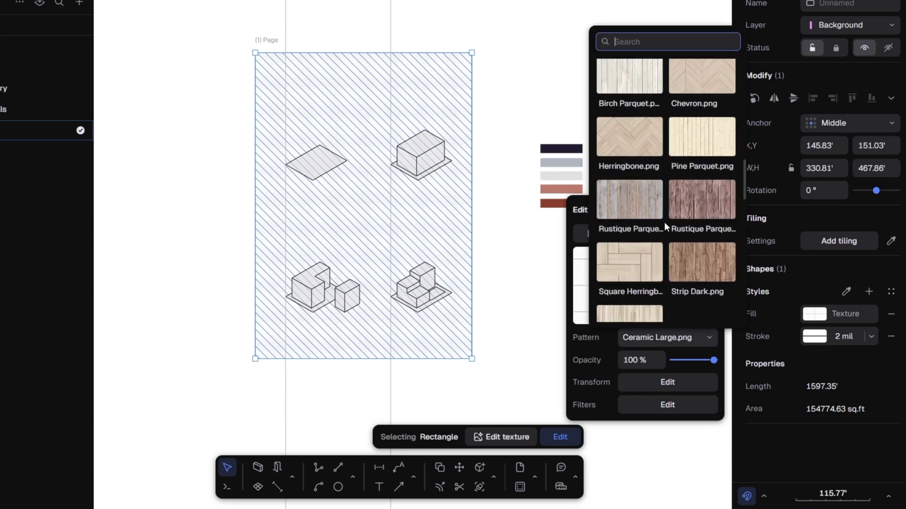
pyautogui.scroll(-3, 665, 222)
pyautogui.click(702, 215)
pyautogui.click(650, 359)
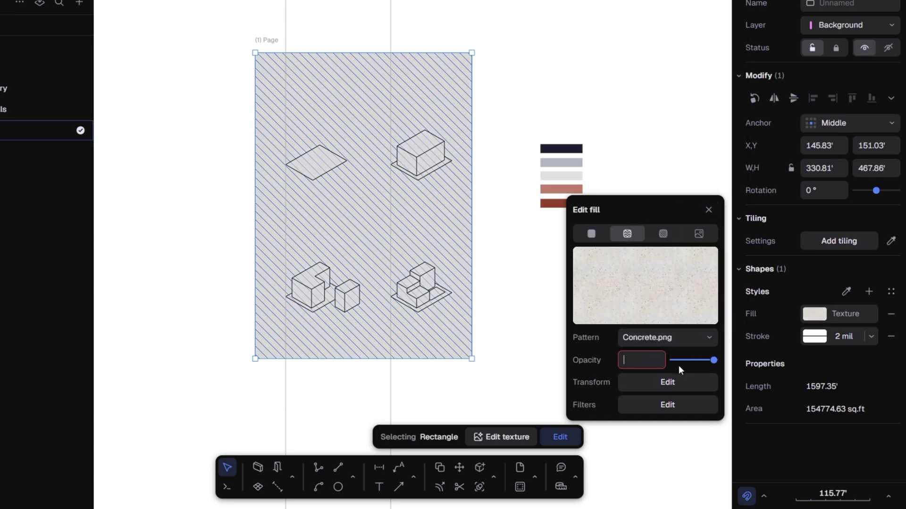
pyautogui.write('10')
pyautogui.press('Return')
pyautogui.click(521, 328)
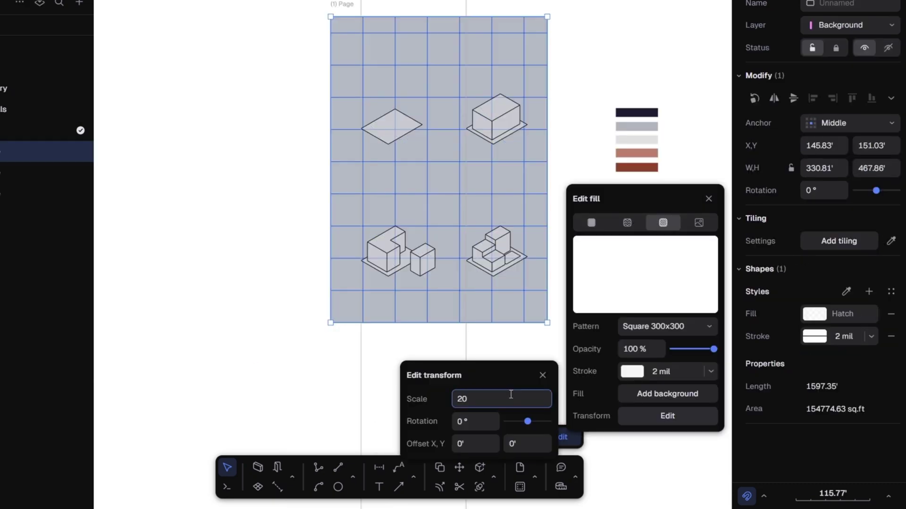
# - Set the grid pattern scale to 20 x and edit its line colour, then check the page rectangle's fill
pyautogui.press('Return')
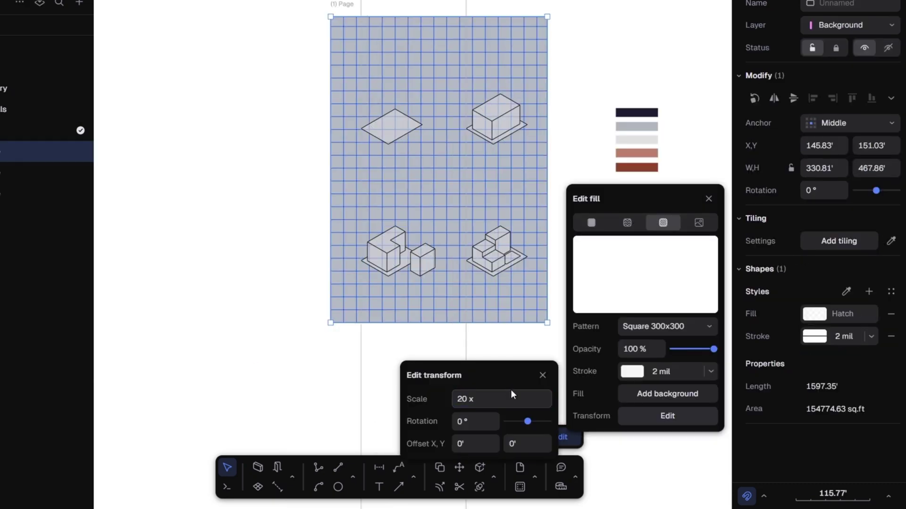
pyautogui.click(632, 371)
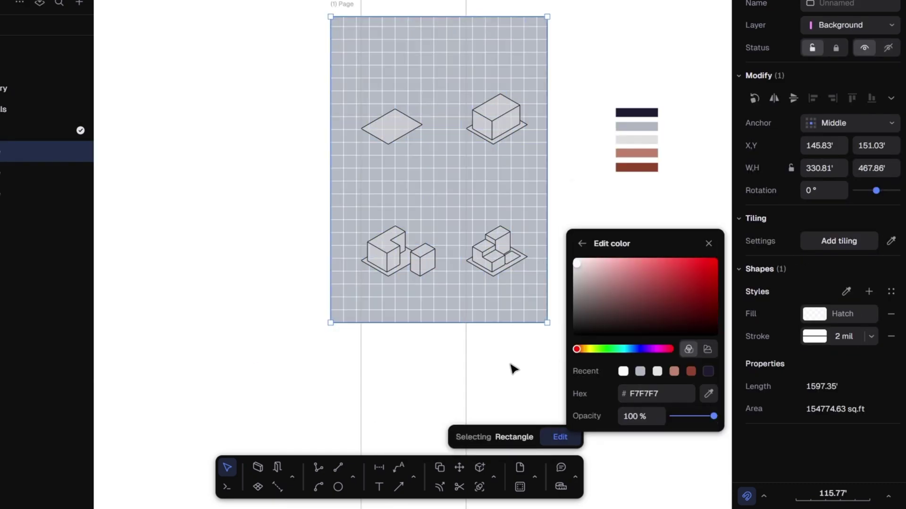
pyautogui.click(451, 363)
pyautogui.click(507, 212)
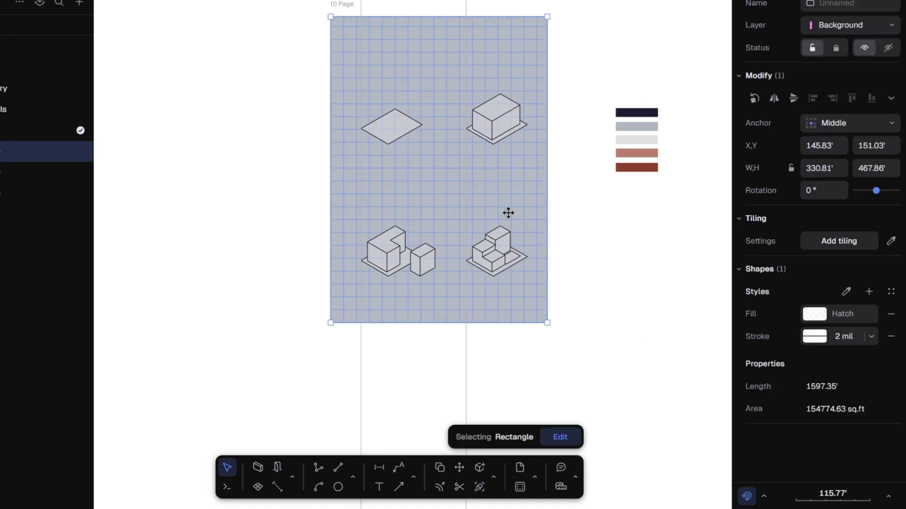
pyautogui.click(815, 314)
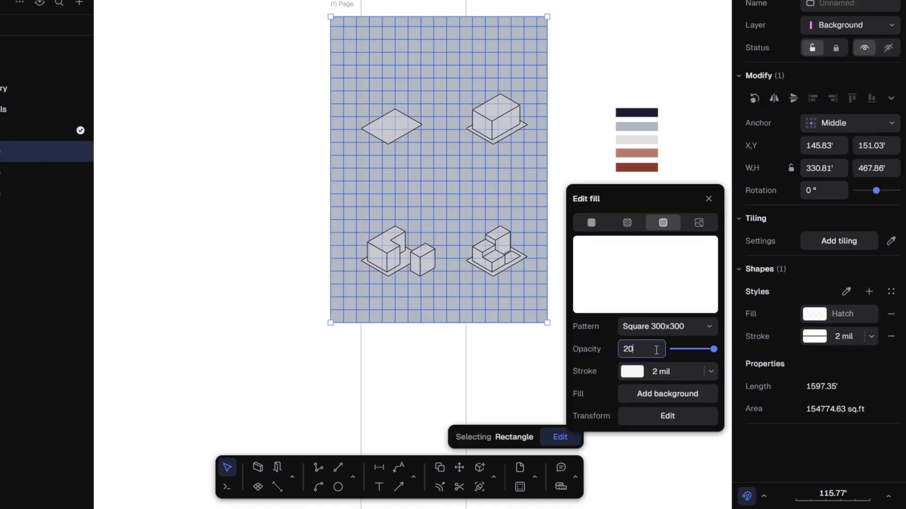
pyautogui.click(297, 312)
pyautogui.scroll(3, 645, 207)
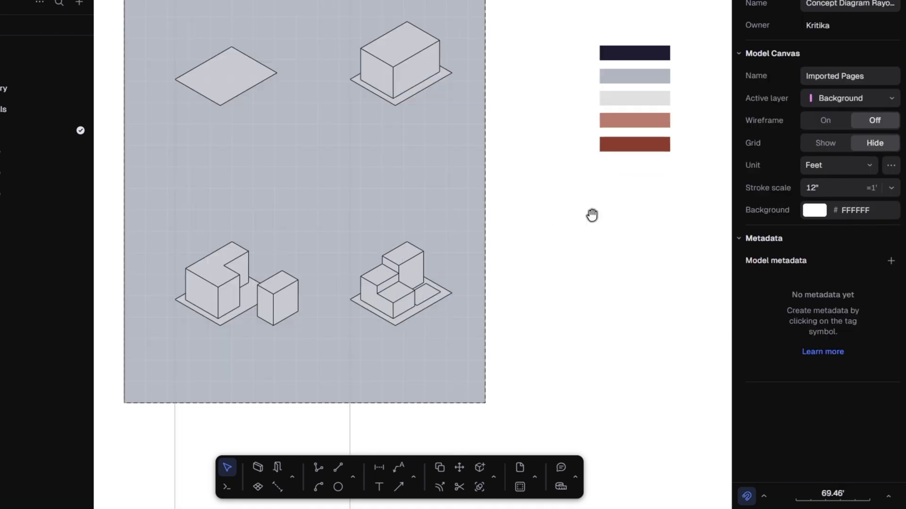
pyautogui.moveTo(592, 215); pyautogui.dragTo(651, 307, button='middle')
# - Remove the background rectangle's outline and lock the Background layer, keeping Guides active
pyautogui.click(524, 208)
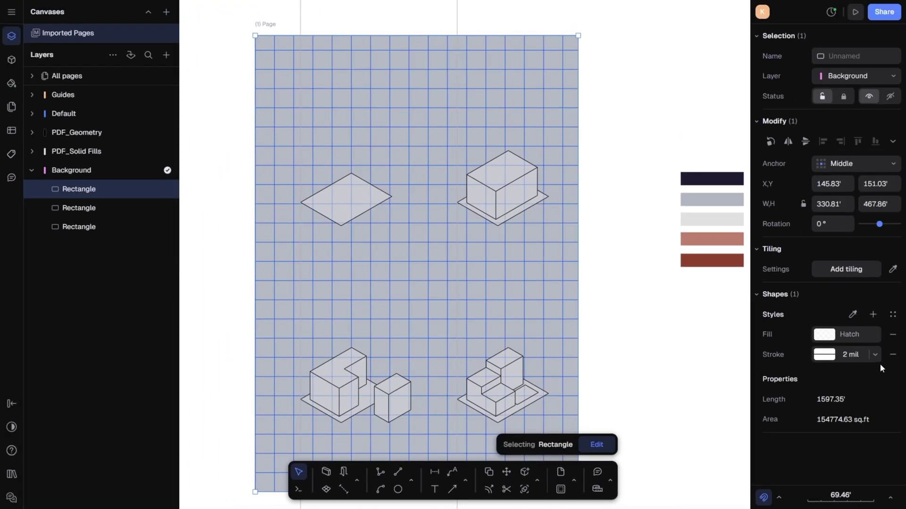
pyautogui.click(893, 354)
pyautogui.click(692, 341)
pyautogui.scroll(-3, 518, 188)
pyautogui.click(33, 170)
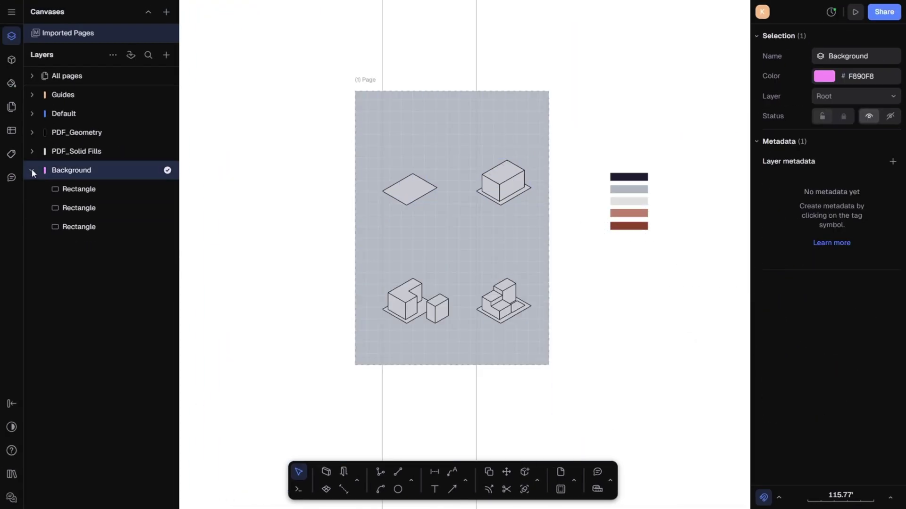
pyautogui.click(167, 95)
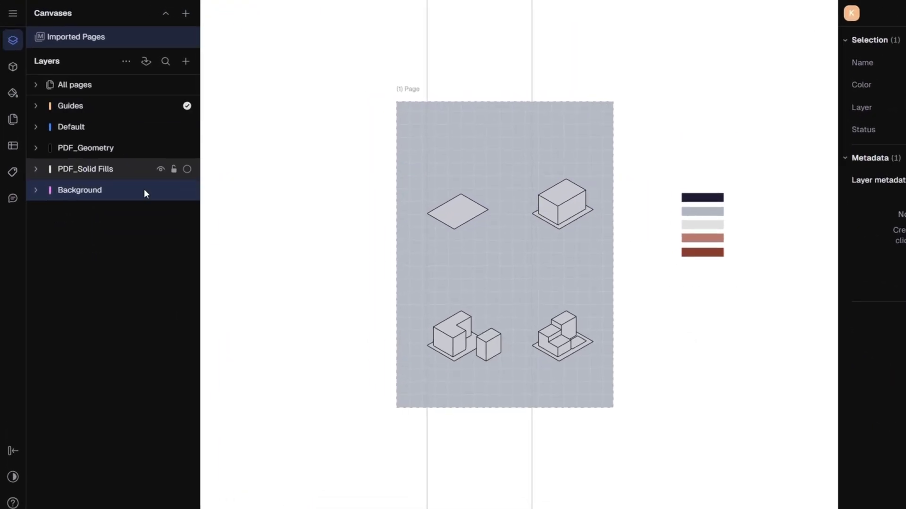
pyautogui.click(174, 190)
pyautogui.click(659, 322)
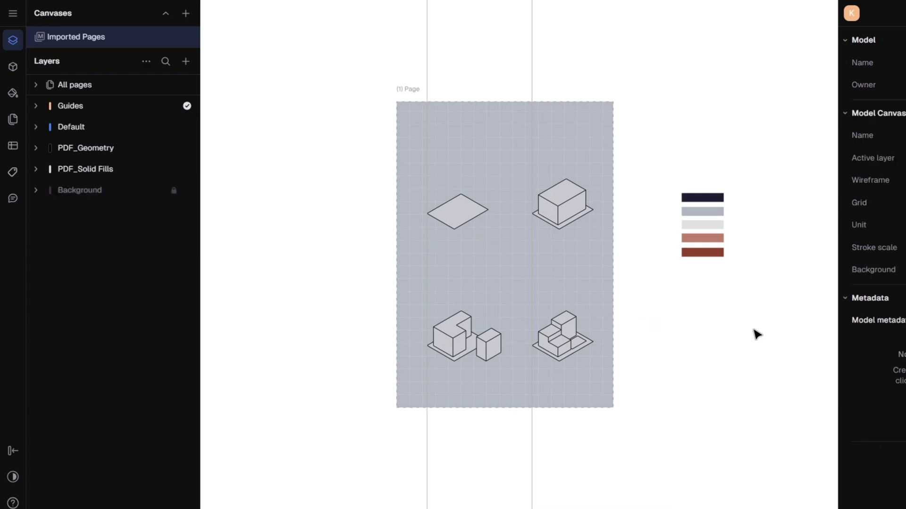
# - Select all PDF_Solid Fills shapes, detach the hatch style, and give them a solid DBDBDB fill
pyautogui.click(106, 168)
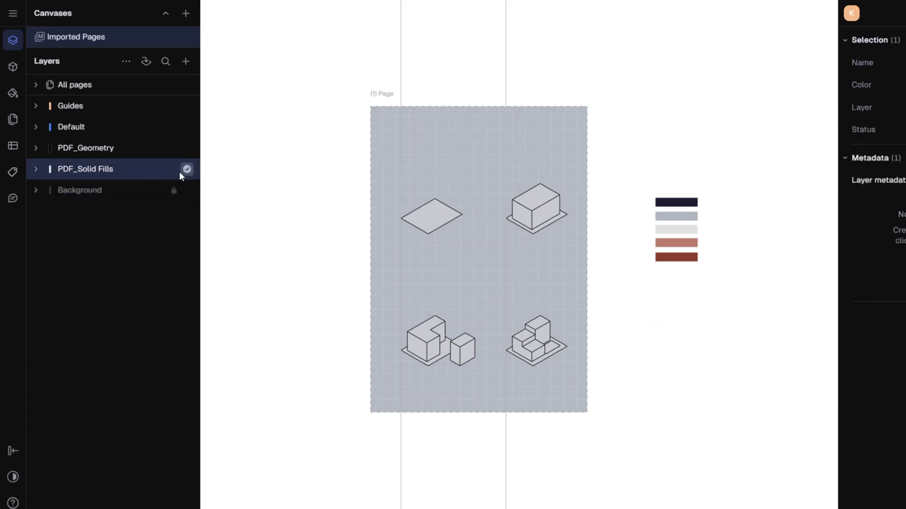
pyautogui.rightClick(109, 168)
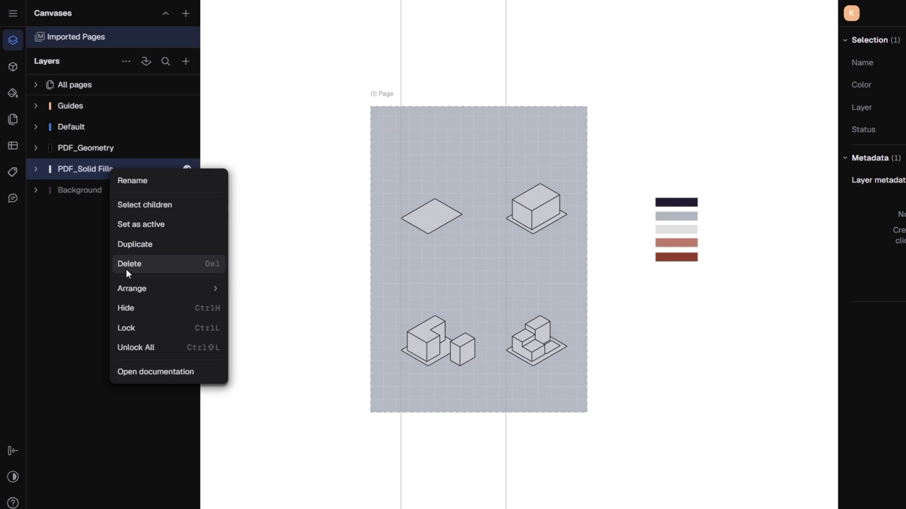
pyautogui.click(155, 209)
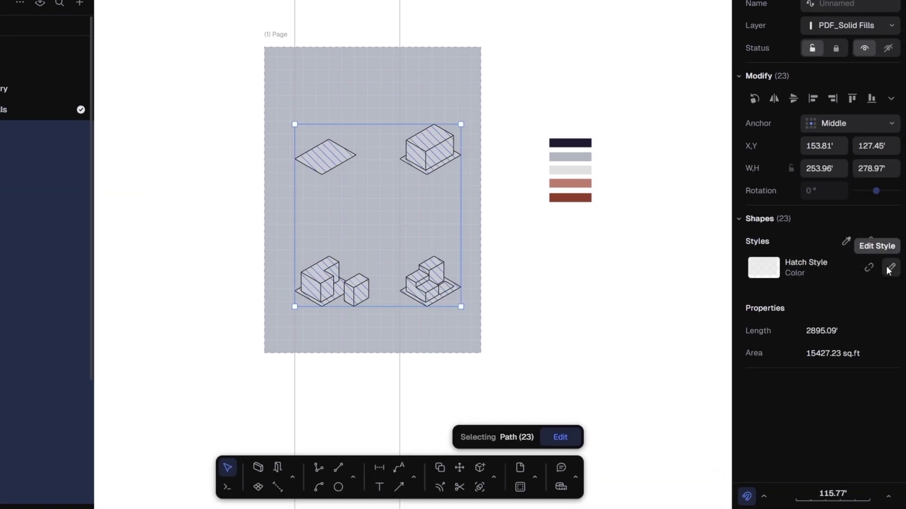
pyautogui.click(868, 267)
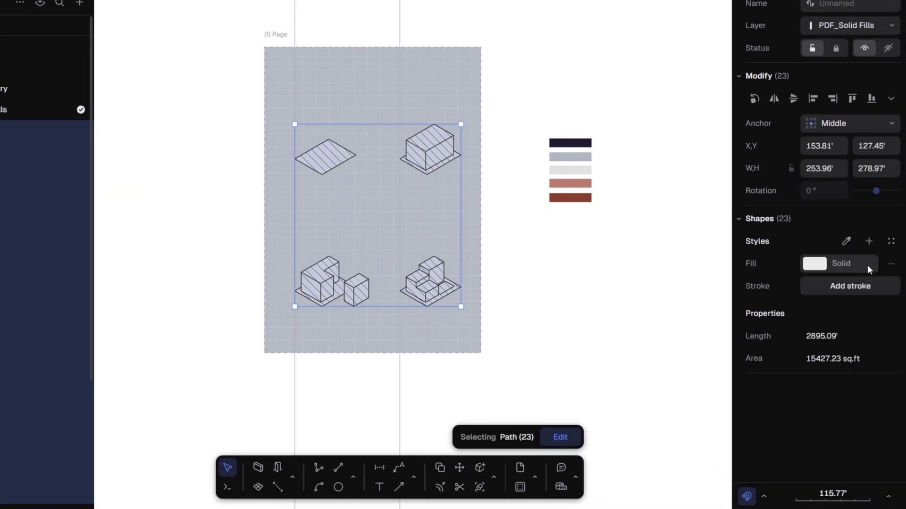
pyautogui.click(815, 264)
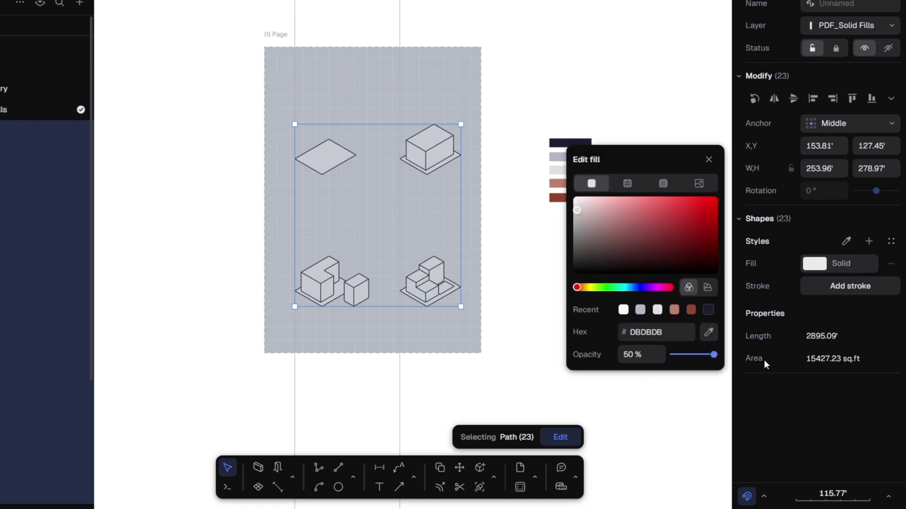
pyautogui.click(657, 398)
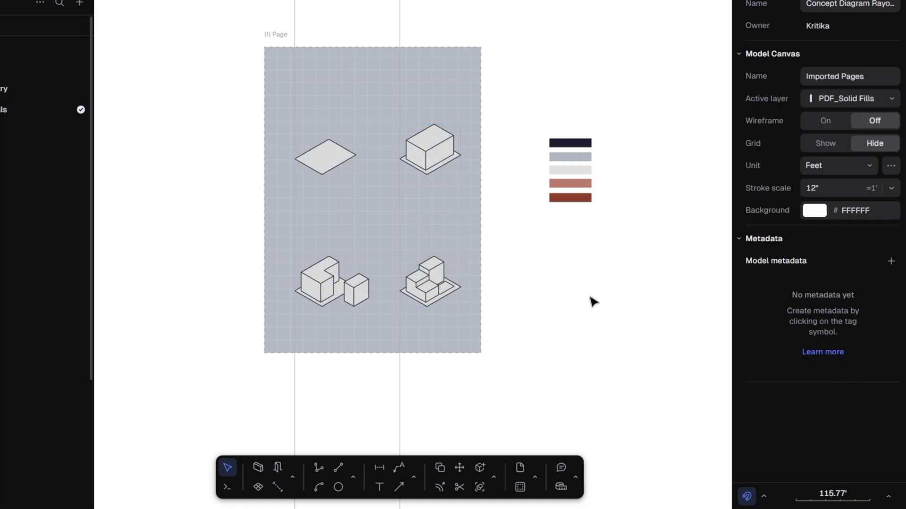
pyautogui.keyDown('ctrl'); pyautogui.scroll(5, 480, 286); pyautogui.keyUp('ctrl')
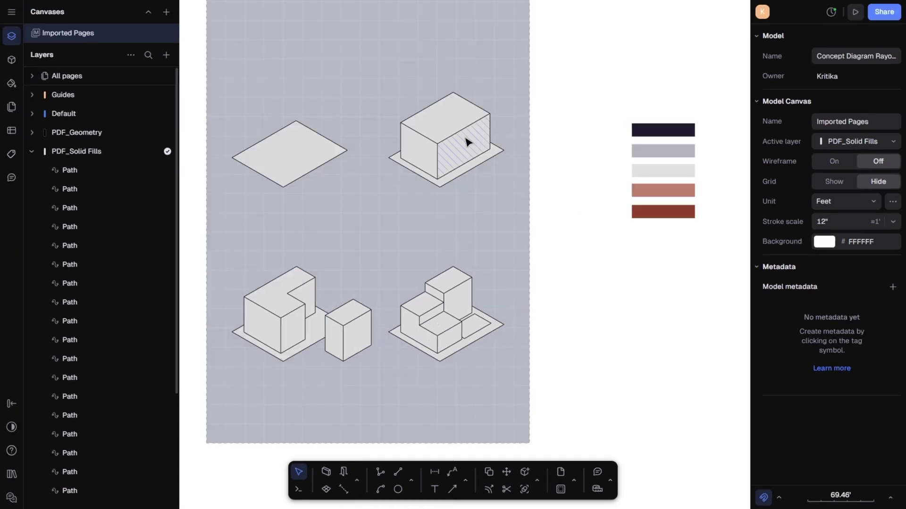
pyautogui.click(466, 142)
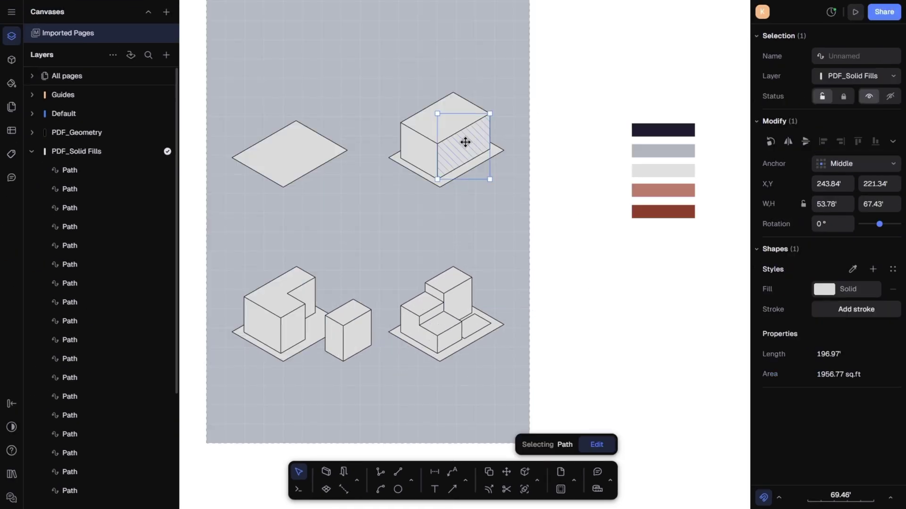
# - Fill the selected right side faces of the massing blocks with the salmon swatch colour
pyautogui.keyDown('shift'); pyautogui.click(460, 307); pyautogui.keyUp('shift')
pyautogui.keyDown('shift'); pyautogui.click(448, 342); pyautogui.keyUp('shift')
pyautogui.keyDown('shift'); pyautogui.click(426, 321); pyautogui.keyUp('shift')
pyautogui.keyDown('shift'); pyautogui.click(357, 330); pyautogui.keyUp('shift')
pyautogui.keyDown('shift'); pyautogui.click(306, 304); pyautogui.keyUp('shift')
pyautogui.keyDown('shift'); pyautogui.click(294, 329); pyautogui.keyUp('shift')
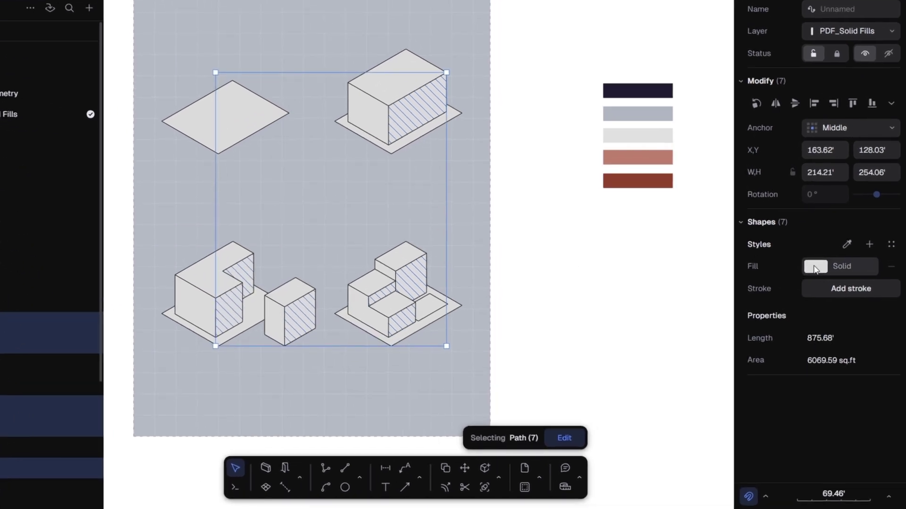
pyautogui.click(815, 268)
pyautogui.keyDown('ctrl'); pyautogui.scroll(-2, 661, 160); pyautogui.keyUp('ctrl')
pyautogui.keyDown('ctrl'); pyautogui.scroll(2, 653, 170); pyautogui.keyUp('ctrl')
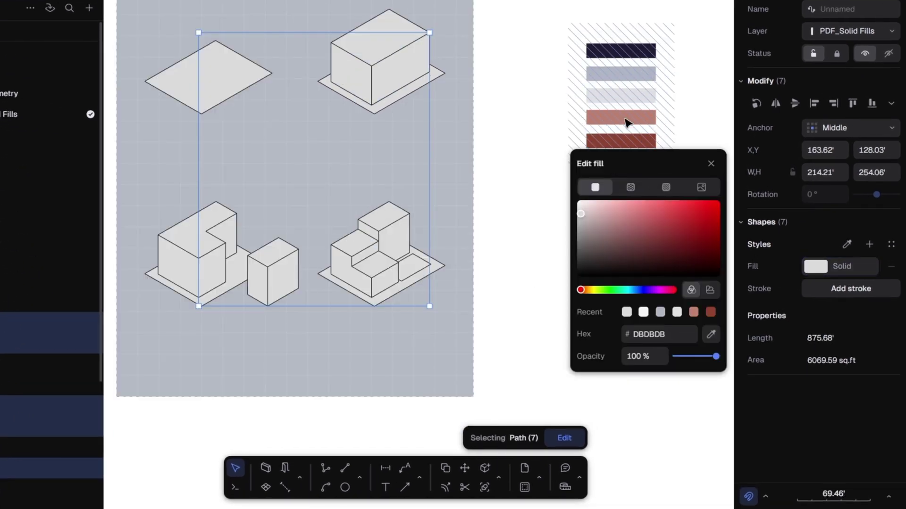
pyautogui.click(710, 334)
pyautogui.click(616, 117)
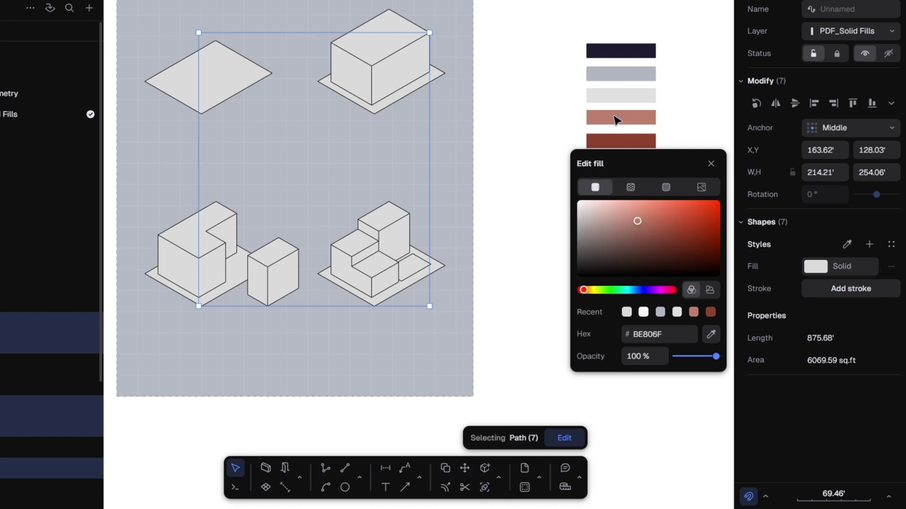
pyautogui.press('Escape')
# - Colour the blocks' left side faces with the dark red swatch colour
pyautogui.click(360, 69)
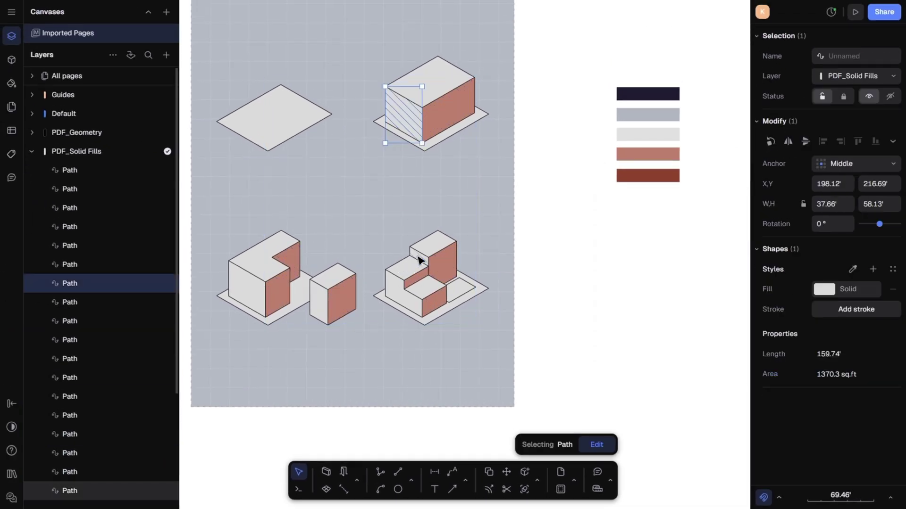
pyautogui.keyDown('shift'); pyautogui.click(401, 300); pyautogui.keyUp('shift')
pyautogui.keyDown('shift'); pyautogui.click(318, 304); pyautogui.keyUp('shift')
pyautogui.keyDown('shift'); pyautogui.click(257, 295); pyautogui.keyUp('shift')
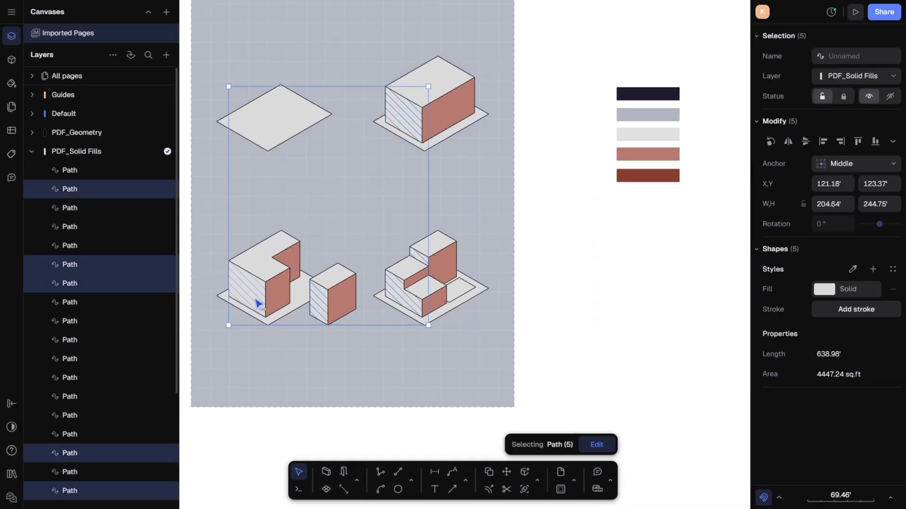
pyautogui.click(824, 289)
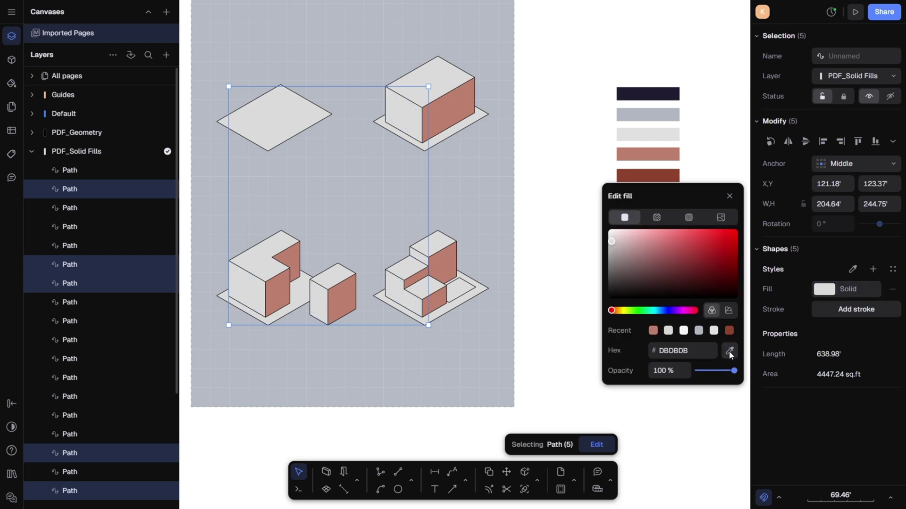
pyautogui.click(729, 350)
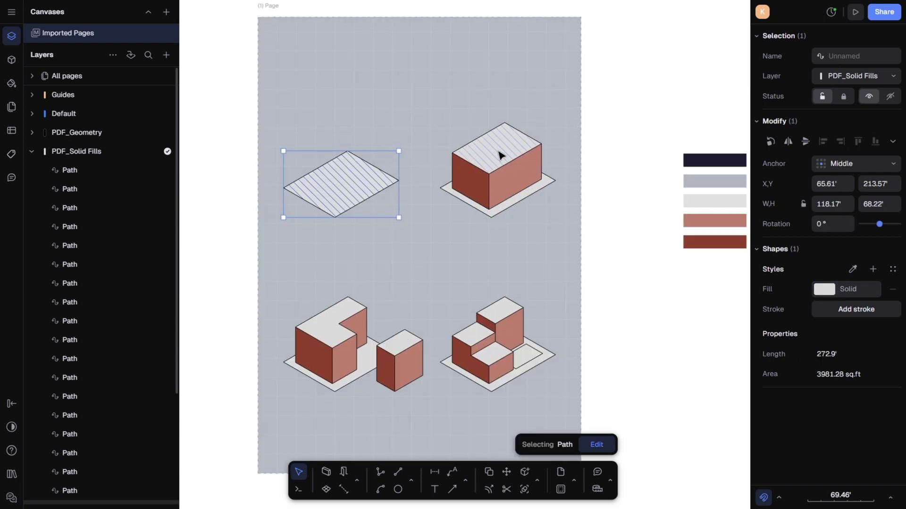
pyautogui.keyDown('shift'); pyautogui.click(501, 155); pyautogui.keyUp('shift')
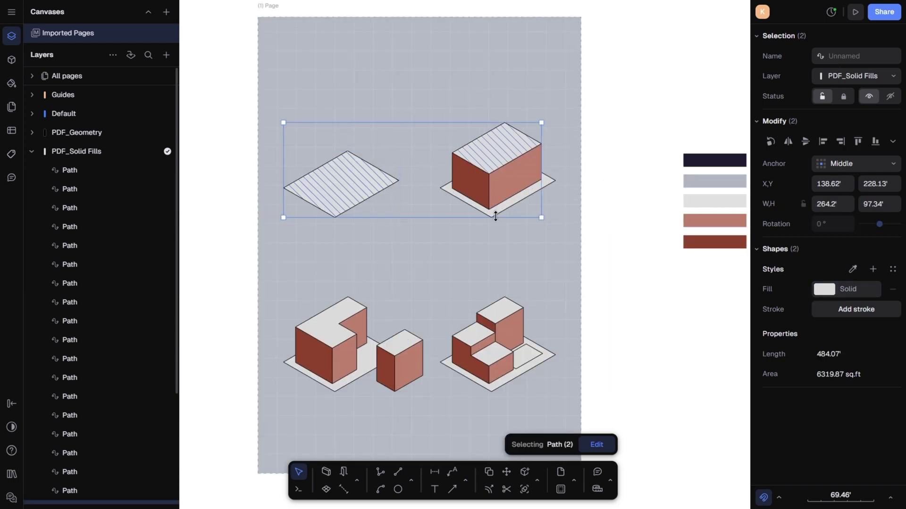
# - Select the top faces and bases of all the massing blocks together
pyautogui.keyDown('shift'); pyautogui.click(495, 215); pyautogui.keyUp('shift')
pyautogui.keyDown('shift'); pyautogui.click(503, 316); pyautogui.keyUp('shift')
pyautogui.keyDown('shift'); pyautogui.click(472, 334); pyautogui.keyUp('shift')
pyautogui.keyDown('shift'); pyautogui.click(487, 360); pyautogui.keyUp('shift')
pyautogui.keyDown('shift'); pyautogui.click(496, 384); pyautogui.keyUp('shift')
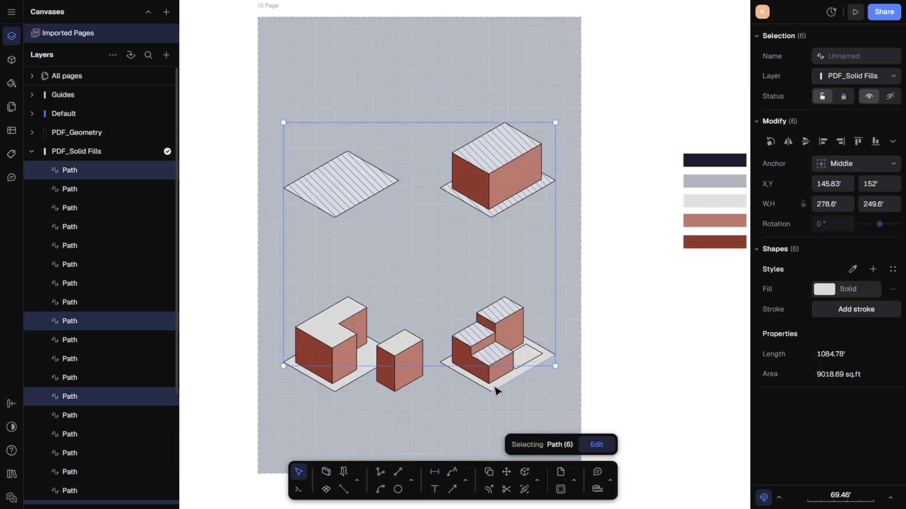
pyautogui.scroll(3, 498, 388)
pyautogui.keyDown('shift'); pyautogui.click(582, 375); pyautogui.keyUp('shift')
pyautogui.keyDown('shift'); pyautogui.click(491, 384); pyautogui.keyUp('shift')
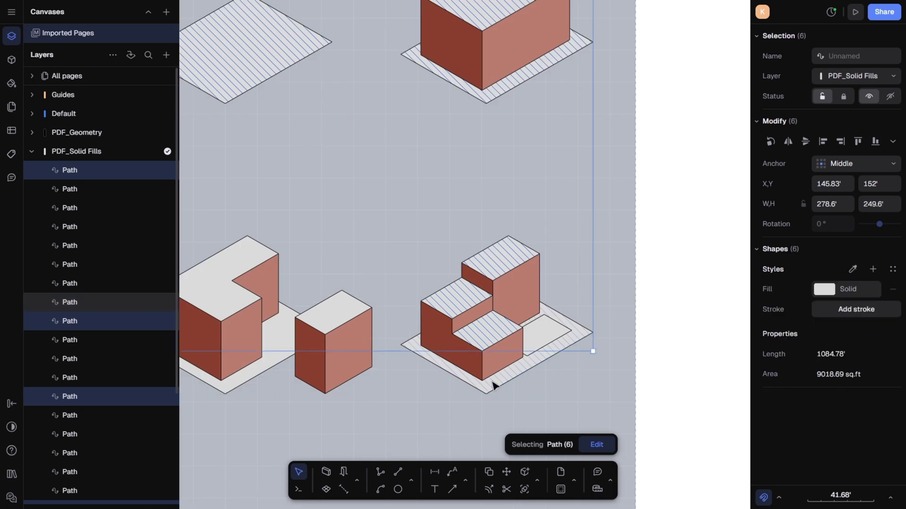
pyautogui.keyDown('shift'); pyautogui.click(282, 353); pyautogui.keyUp('shift')
pyautogui.keyDown('shift'); pyautogui.click(228, 303); pyautogui.keyUp('shift')
pyautogui.scroll(-3, 391, 300)
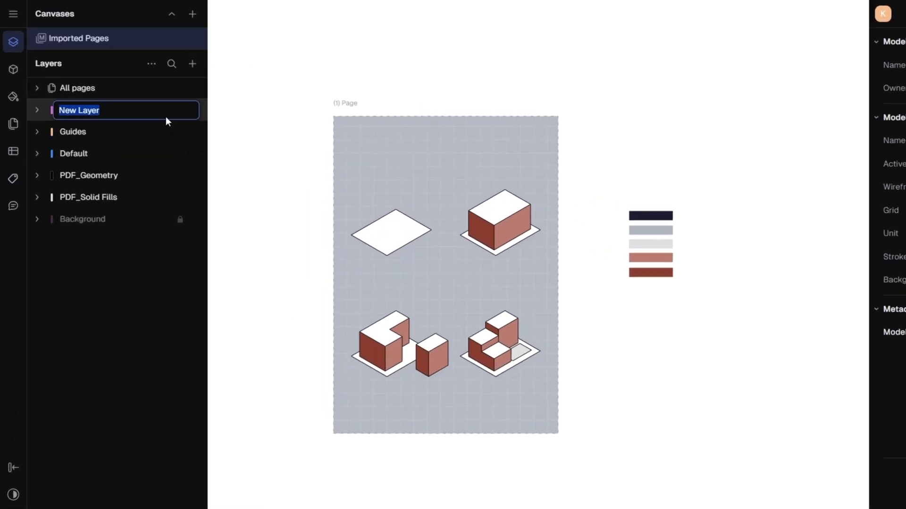
# - Name the new layer Annotation and draw shadow-projection lines from the block corners
pyautogui.write('Anno')
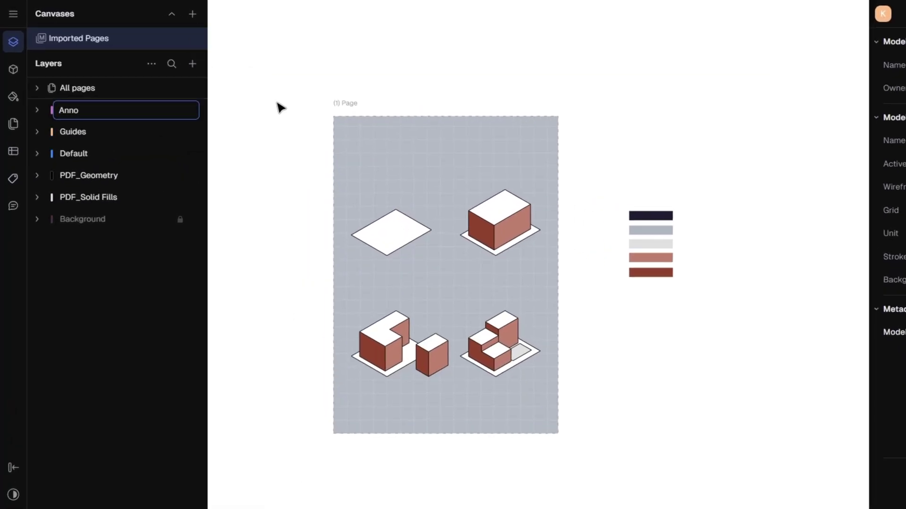
pyautogui.write('tation')
pyautogui.press('Return')
pyautogui.click(399, 478)
pyautogui.scroll(5, 360, 270)
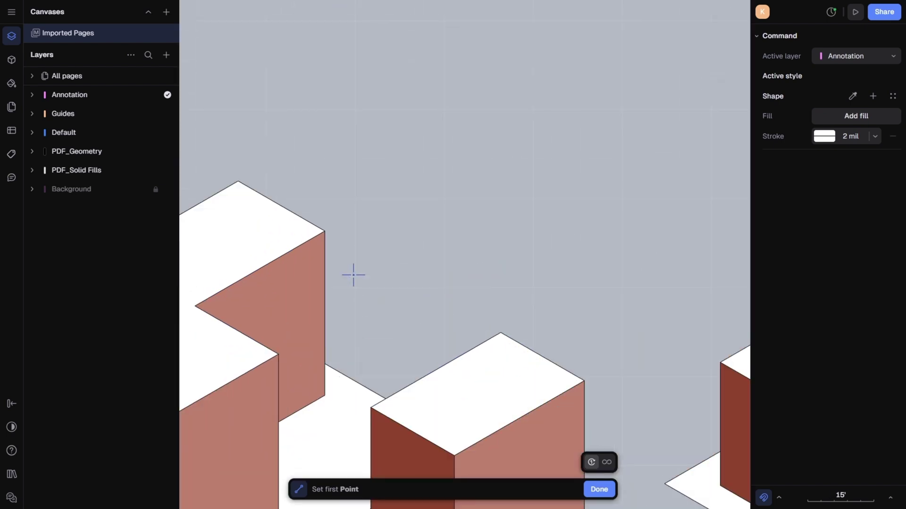
pyautogui.click(325, 231)
pyautogui.doubleClick(500, 333)
pyautogui.scroll(-2, 477, 267)
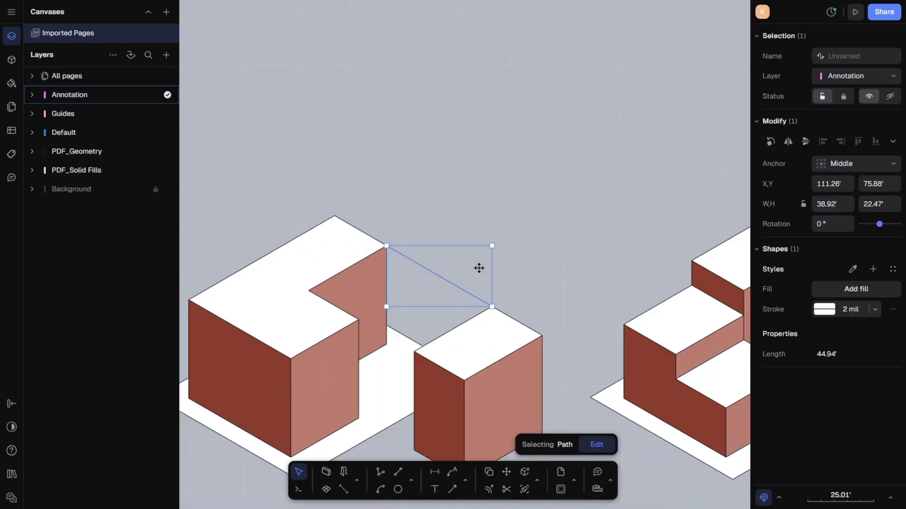
pyautogui.press('l')
pyautogui.click(359, 320)
pyautogui.doubleClick(414, 352)
pyautogui.click(359, 419)
pyautogui.press('Escape')
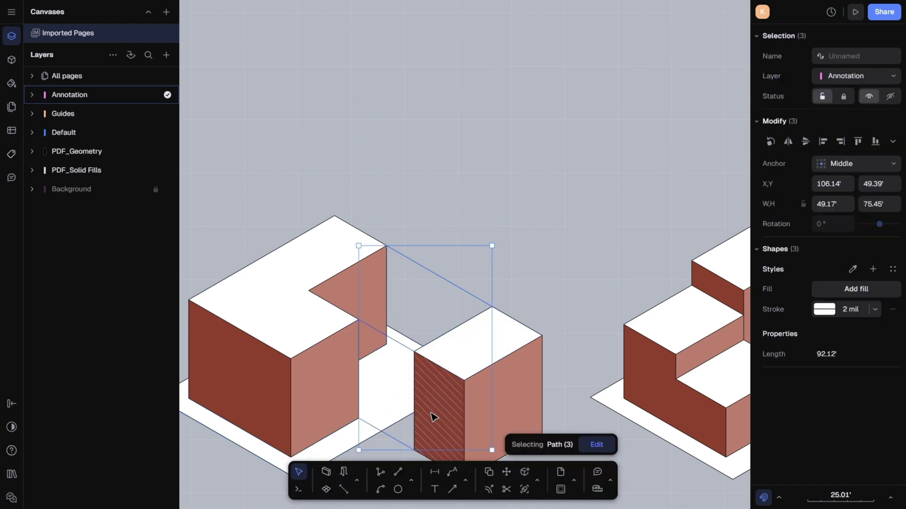
# - Select all Annotation-layer lines and give their stroke a dash with repeat value 200
pyautogui.rightClick(110, 95)
pyautogui.click(143, 124)
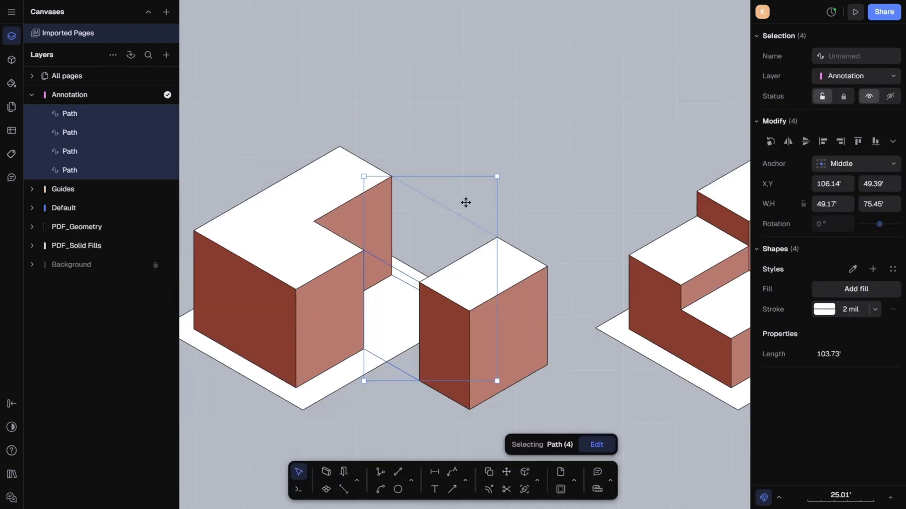
pyautogui.click(824, 310)
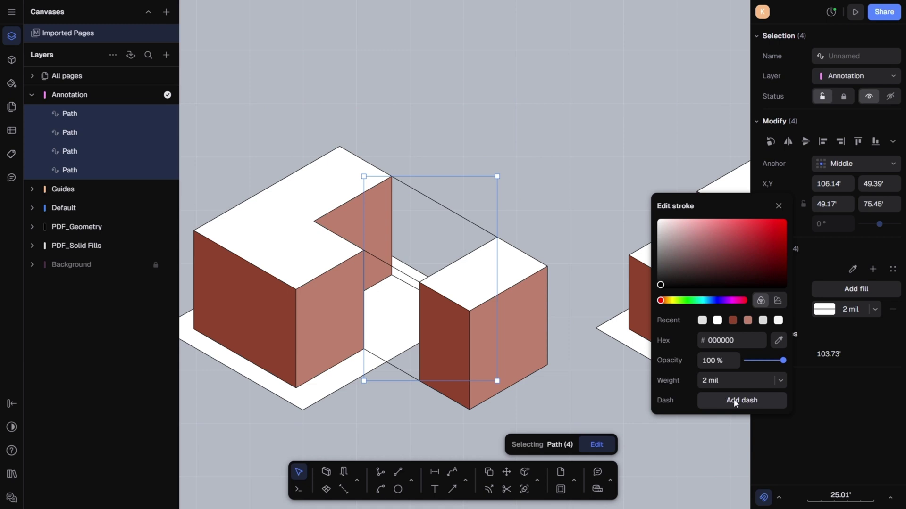
pyautogui.write('200')
pyautogui.press('Return')
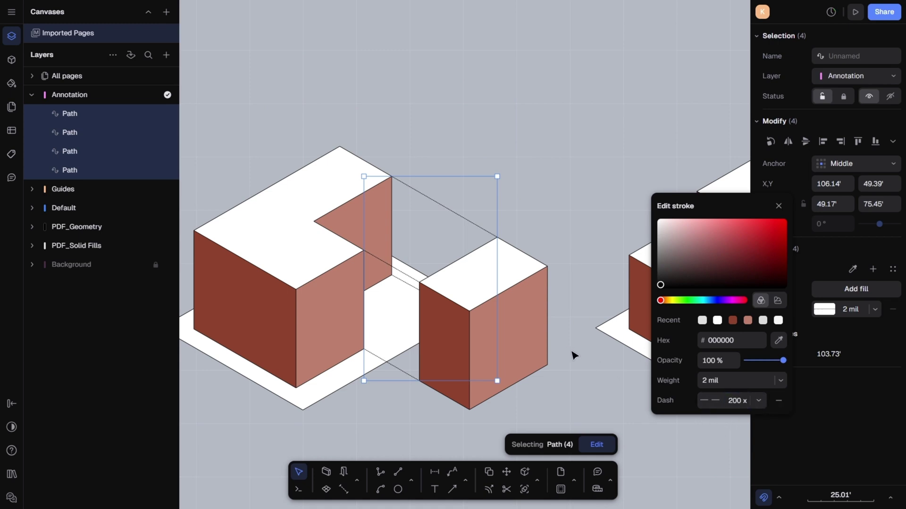
pyautogui.click(576, 357)
pyautogui.scroll(-5, 448, 257)
pyautogui.scroll(6, 469, 257)
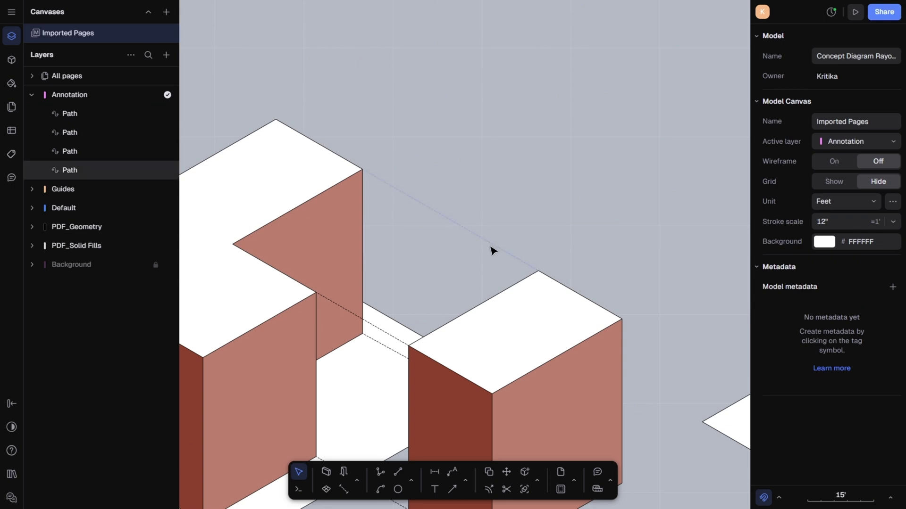
# - Draw a small shadow triangle on the cube's top edge with the Line tool
pyautogui.scroll(-3, 384, 235)
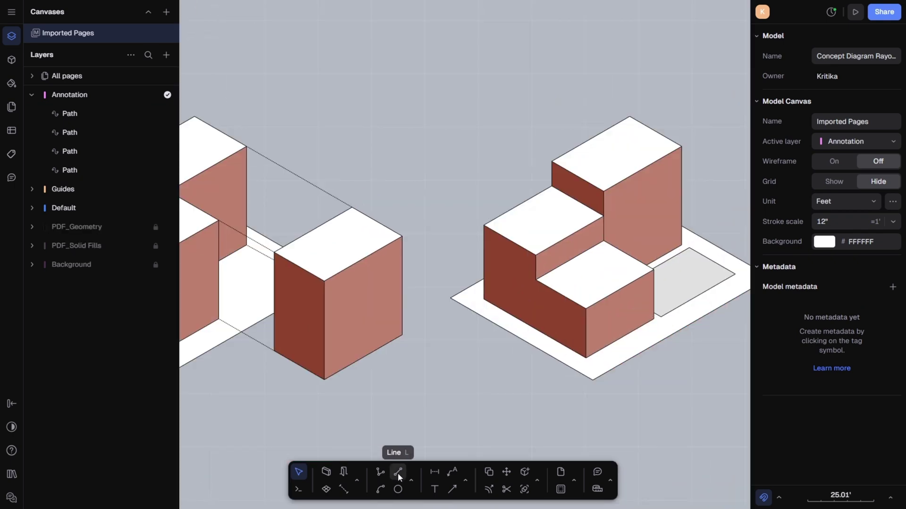
pyautogui.click(397, 472)
pyautogui.click(347, 268)
pyautogui.scroll(10, 347, 269)
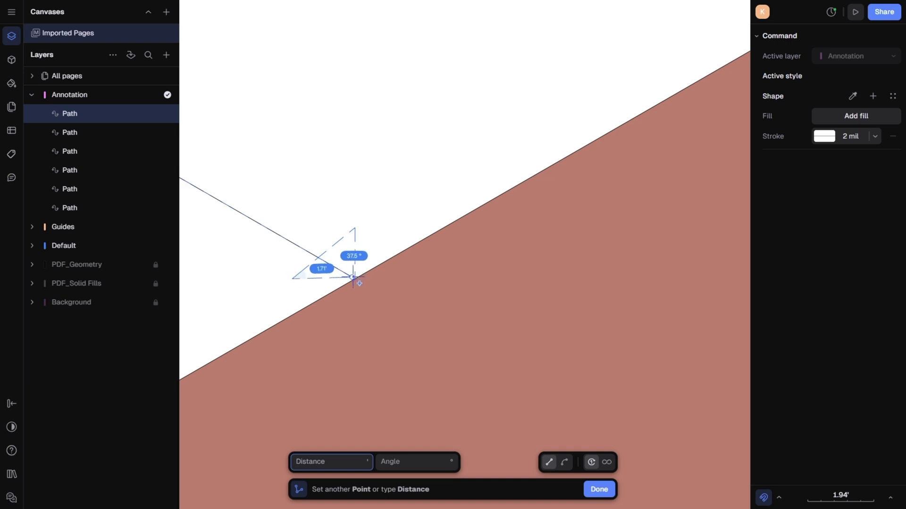
pyautogui.doubleClick(292, 278)
pyautogui.scroll(2, 359, 285)
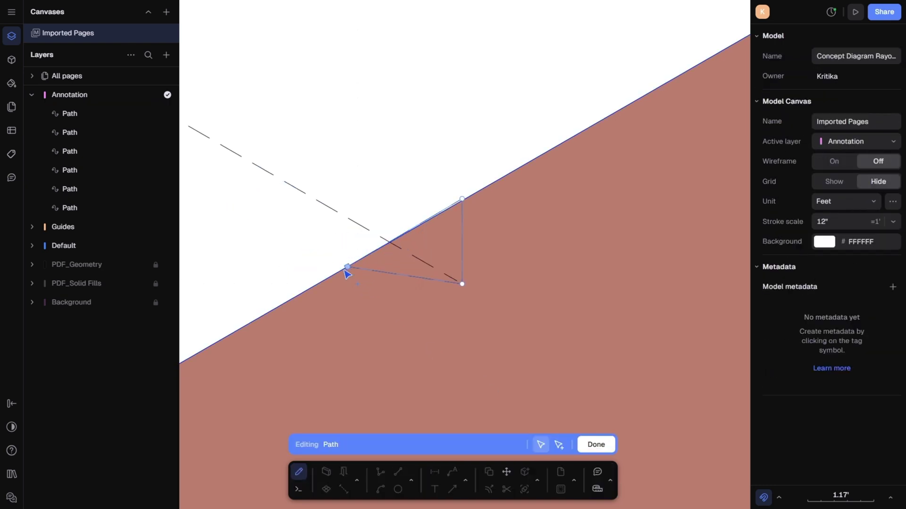
pyautogui.scroll(4, 462, 199)
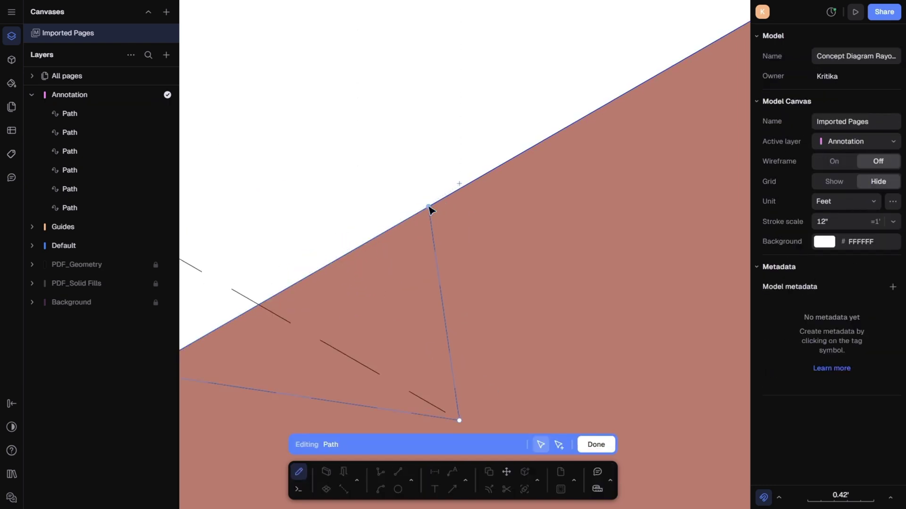
pyautogui.scroll(-4, 429, 208)
pyautogui.press('Escape')
pyautogui.click(841, 309)
# - Give the triangle a red-brown #8F432E outline and fill
pyautogui.click(823, 310)
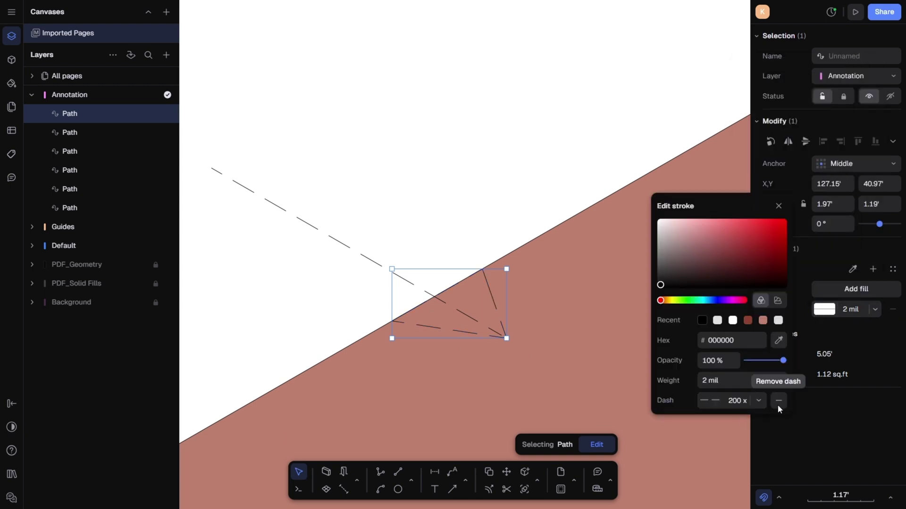
pyautogui.click(749, 321)
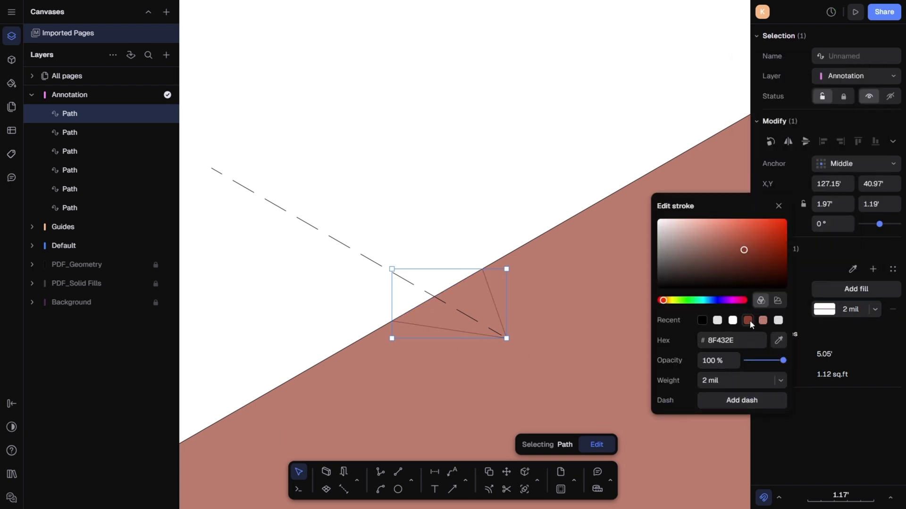
pyautogui.click(779, 205)
pyautogui.click(830, 289)
pyautogui.click(653, 330)
pyautogui.click(730, 196)
# - Make the dashed projection line solid with a 10 mil stroke weight
pyautogui.click(383, 265)
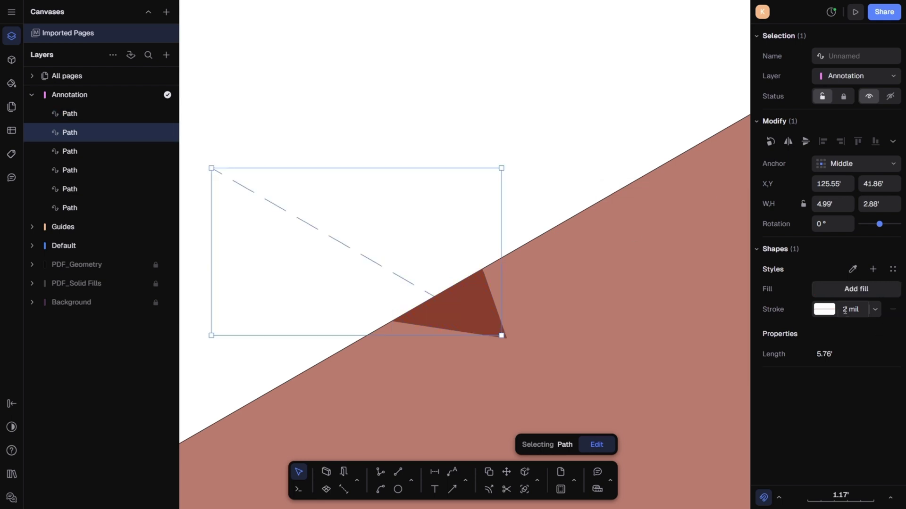
pyautogui.click(825, 311)
pyautogui.click(778, 401)
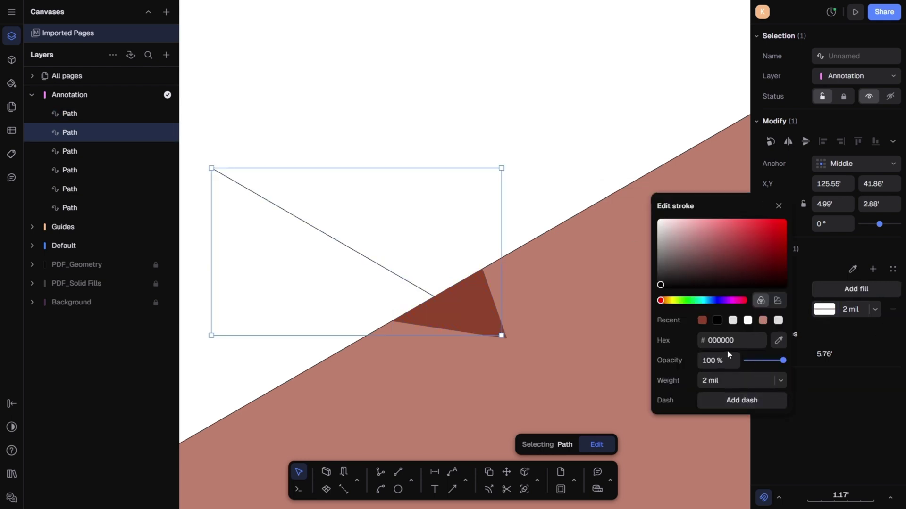
pyautogui.click(744, 386)
pyautogui.press('BackSpace')
pyautogui.write('10')
pyautogui.press('Return')
pyautogui.scroll(-10, 525, 208)
pyautogui.click(438, 198)
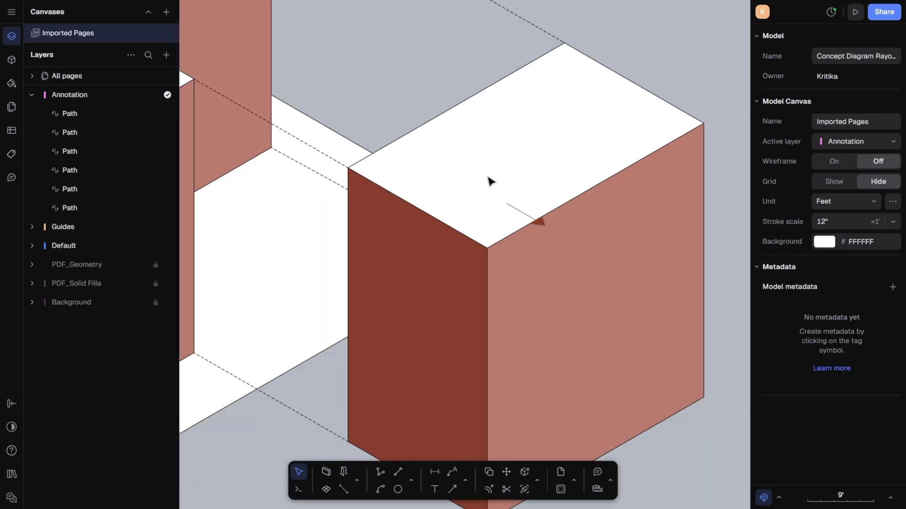
pyautogui.moveTo(581, 250); pyautogui.dragTo(579, 248)
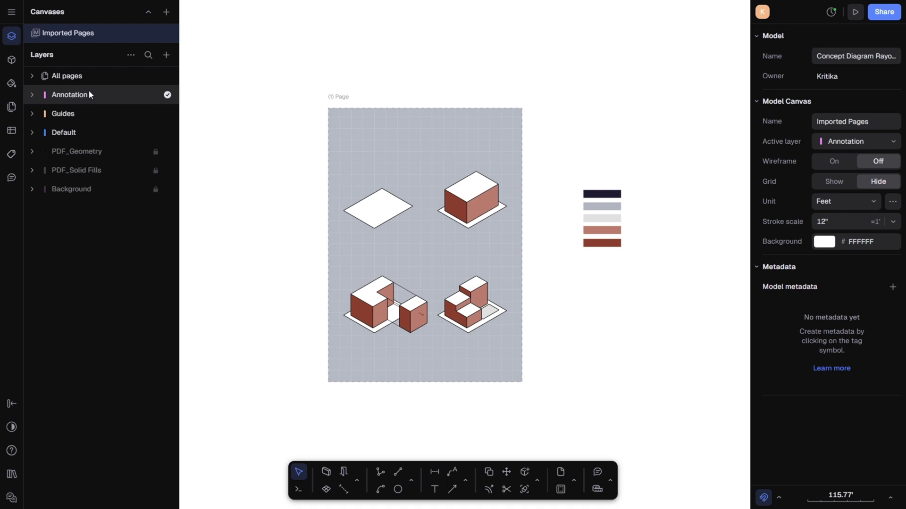
# - Add a new layer named Elements
pyautogui.click(166, 55)
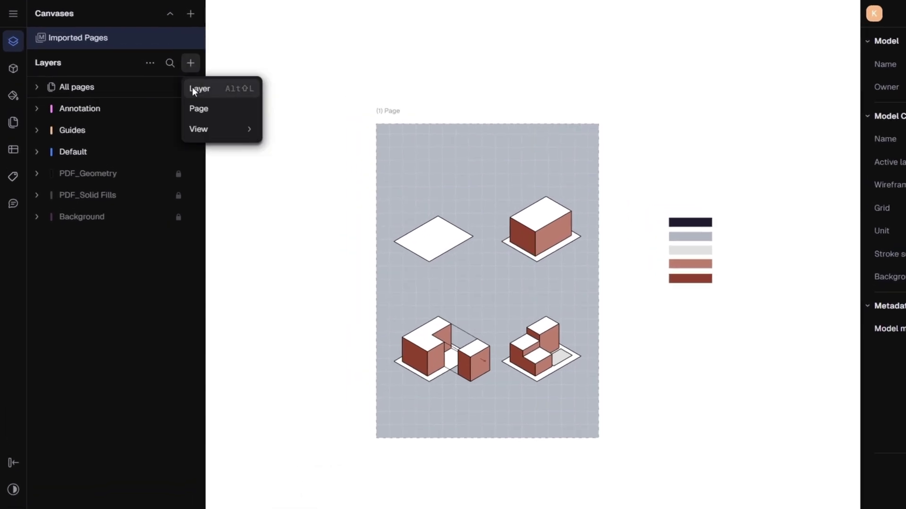
pyautogui.click(198, 89)
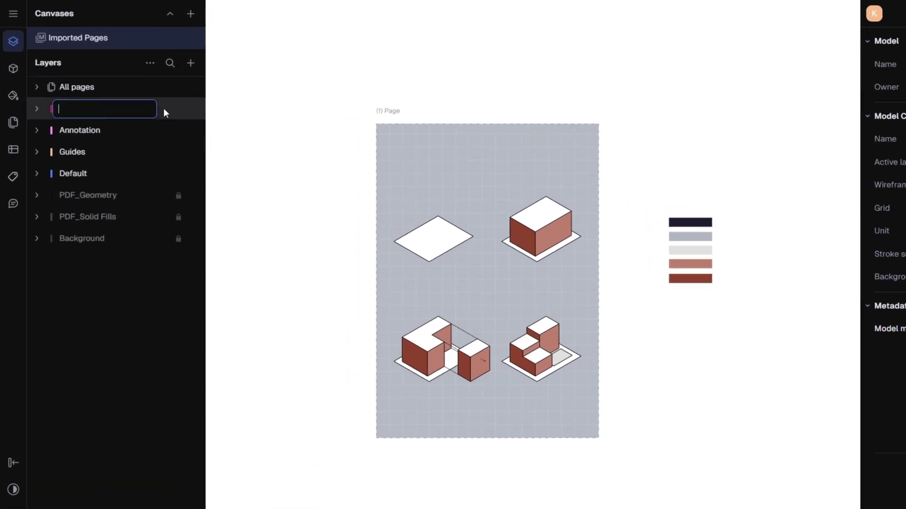
pyautogui.write('Elements')
pyautogui.press('Return')
# - Open the Elm tree S block from the Vegetation - 3 views library
pyautogui.click(13, 68)
pyautogui.scroll(-2, 111, 378)
pyautogui.scroll(-15, 110, 378)
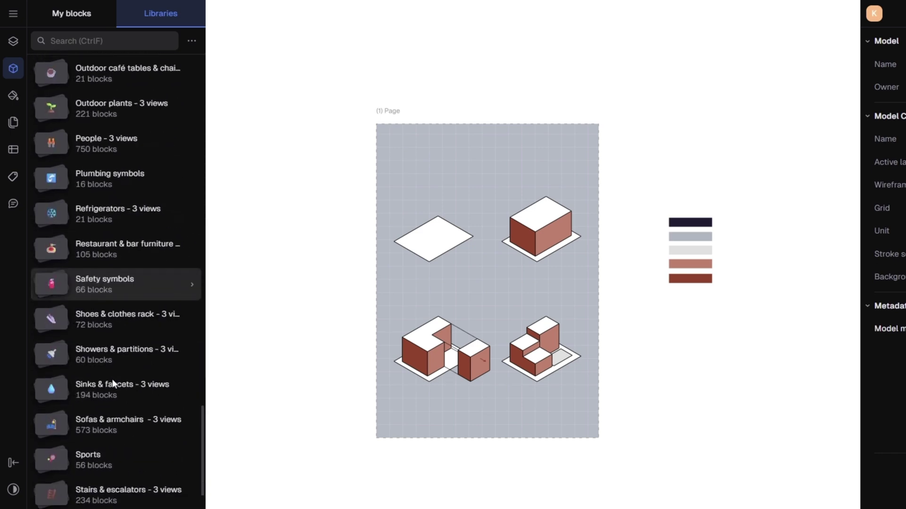
pyautogui.scroll(-5, 113, 378)
pyautogui.click(184, 399)
pyautogui.scroll(-3, 183, 400)
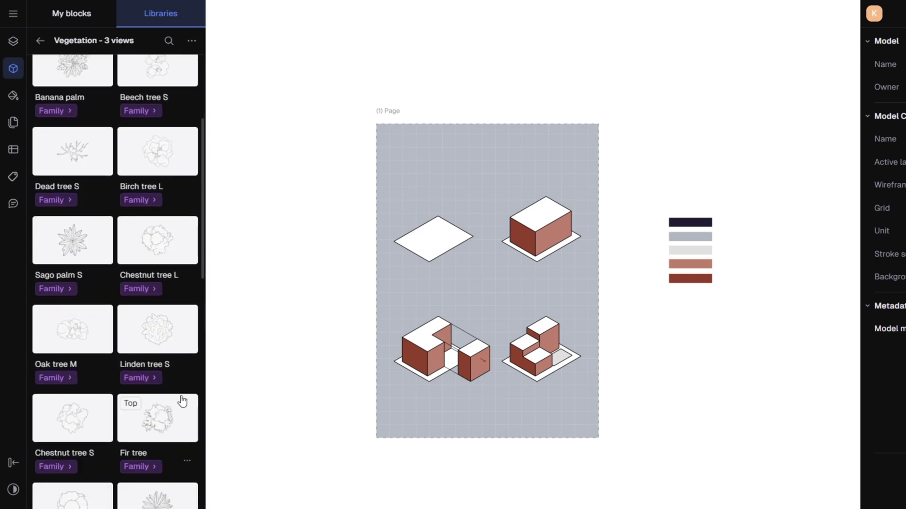
pyautogui.scroll(-3, 182, 401)
pyautogui.click(75, 362)
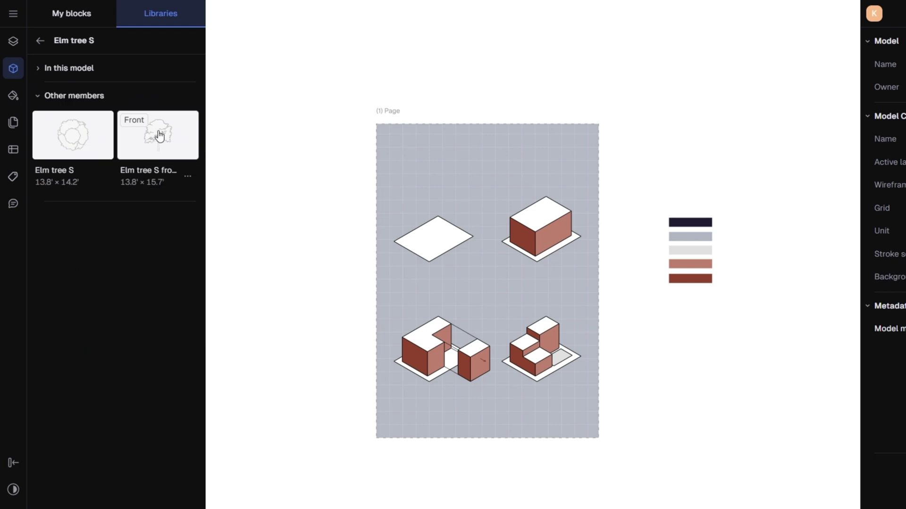
# - Place the elm front view and give it a 2 mil outline and salmon #BE806F fill
pyautogui.moveTo(580, 354); pyautogui.dragTo(589, 360)
pyautogui.scroll(5, 585, 359)
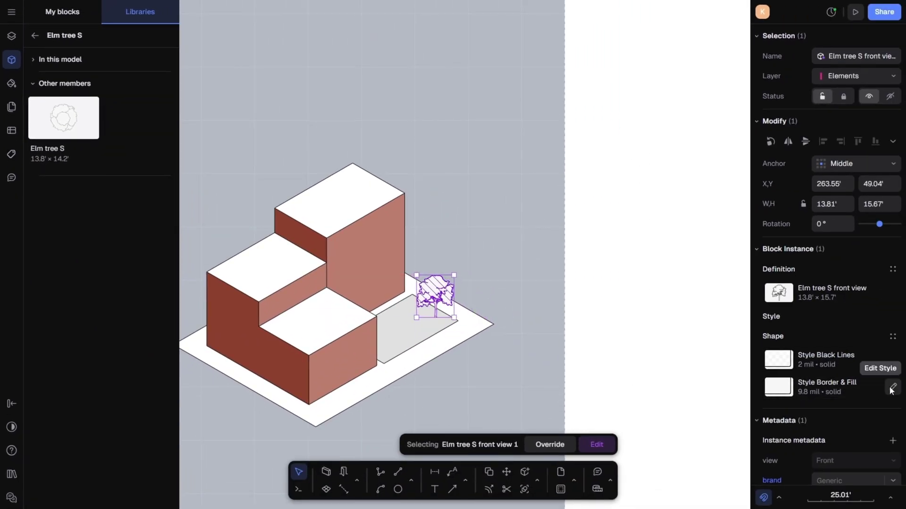
pyautogui.click(898, 387)
pyautogui.click(693, 355)
pyautogui.write('2')
pyautogui.press('Return')
pyautogui.click(660, 338)
pyautogui.click(714, 421)
pyautogui.click(616, 288)
pyautogui.click(660, 355)
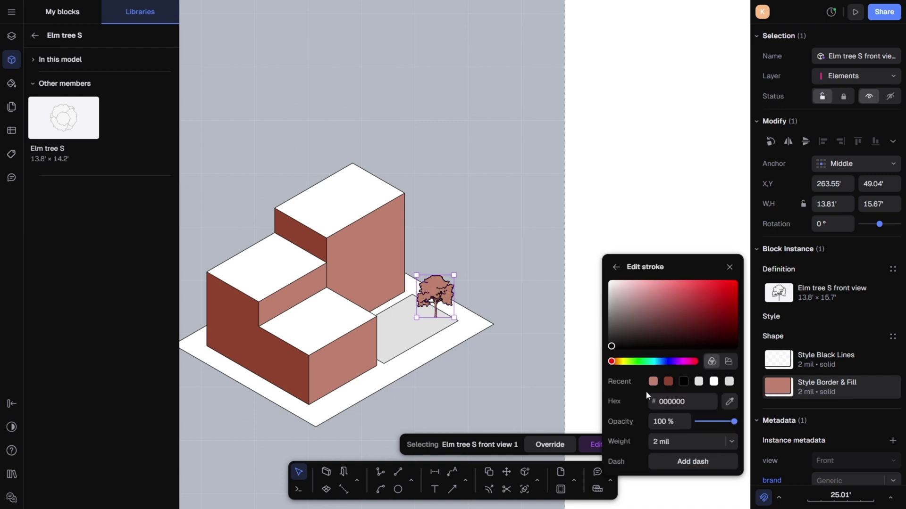
pyautogui.click(669, 381)
pyautogui.click(729, 267)
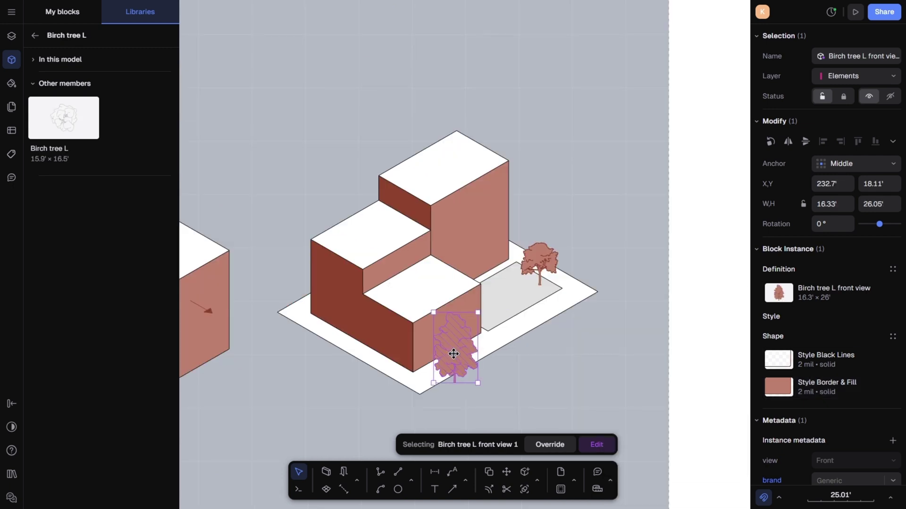
# - Shrink the birch tree to about 13' by 21' and place the Chestnut tree S beside the building
pyautogui.moveTo(445, 354); pyautogui.dragTo(279, 284)
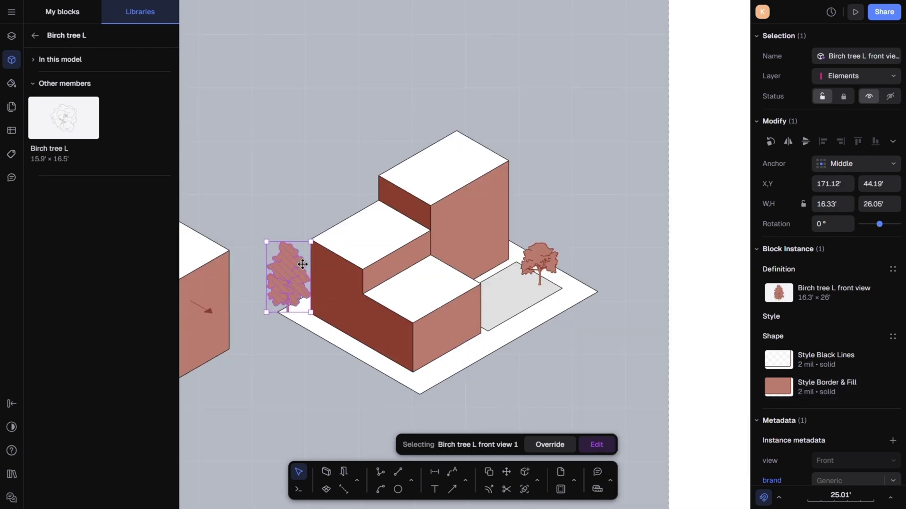
pyautogui.moveTo(309, 242); pyautogui.dragTo(303, 254)
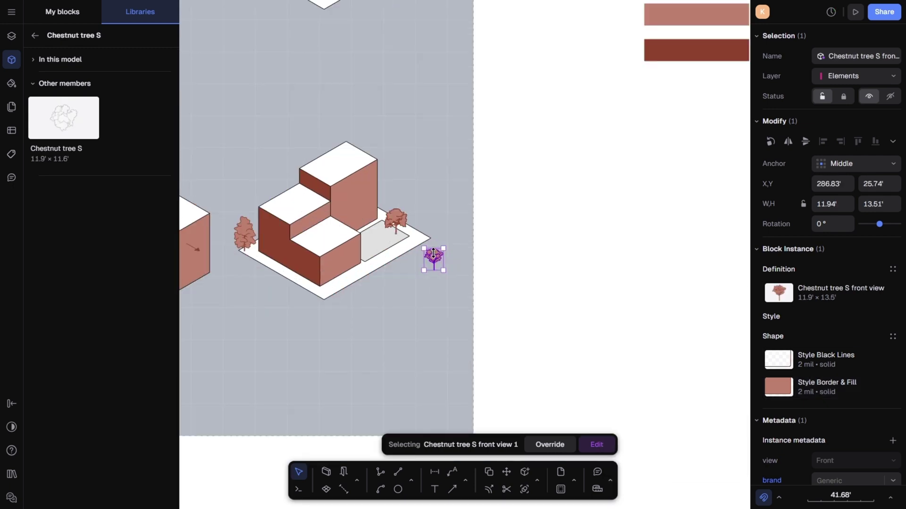
pyautogui.scroll(5, 430, 312)
pyautogui.moveTo(429, 259); pyautogui.dragTo(234, 149)
pyautogui.scroll(-4, 501, 204)
pyautogui.scroll(3, 393, 181)
pyautogui.moveTo(392, 180); pyautogui.dragTo(328, 188)
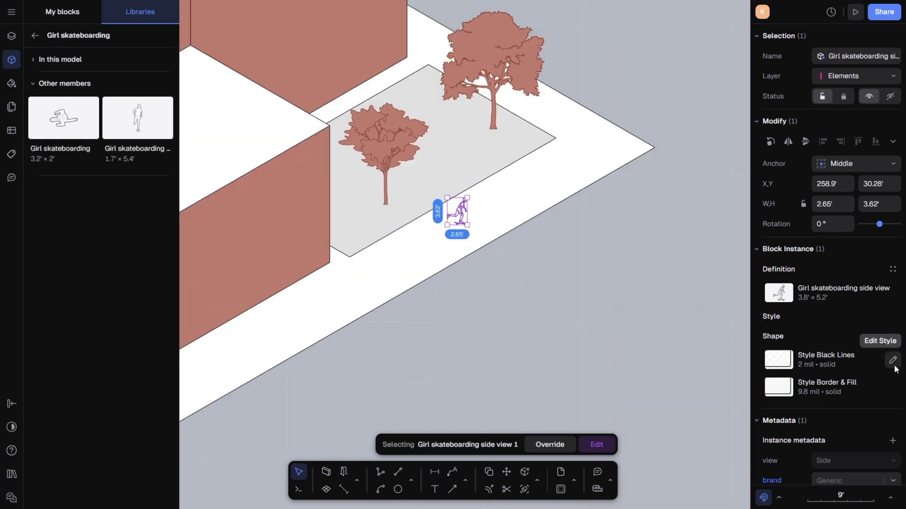
# - Give the skater figure a red-brown 8F432E outline, salmon BE806F fill, and recoloured black lines
pyautogui.click(892, 387)
pyautogui.click(709, 355)
pyautogui.click(653, 382)
pyautogui.click(615, 267)
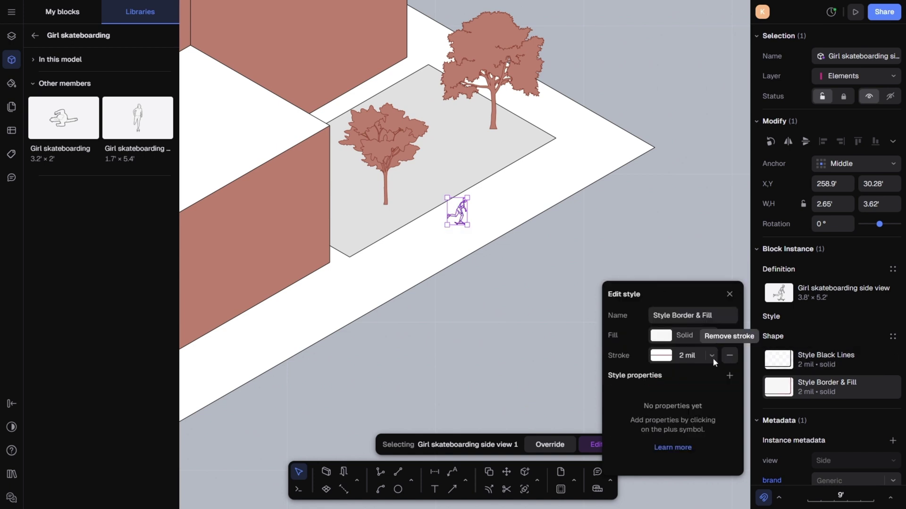
pyautogui.click(657, 334)
pyautogui.click(668, 421)
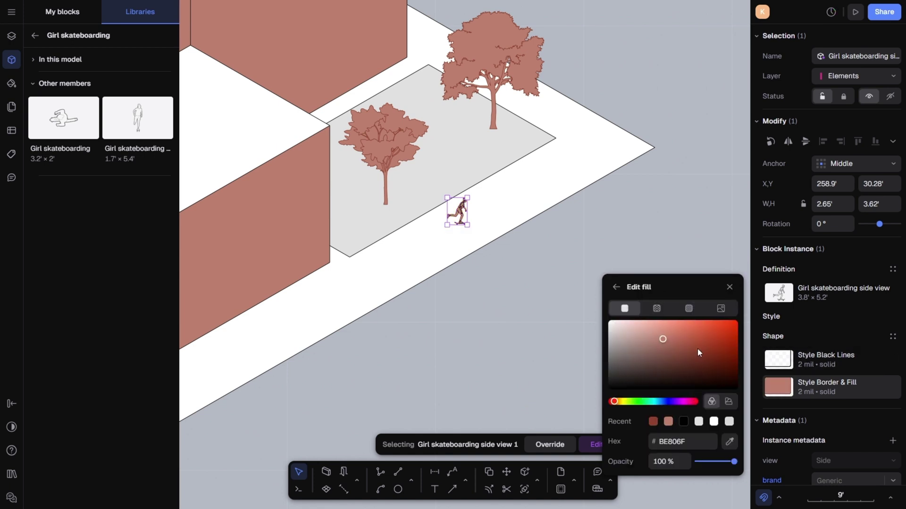
pyautogui.click(892, 360)
pyautogui.click(716, 440)
pyautogui.click(667, 381)
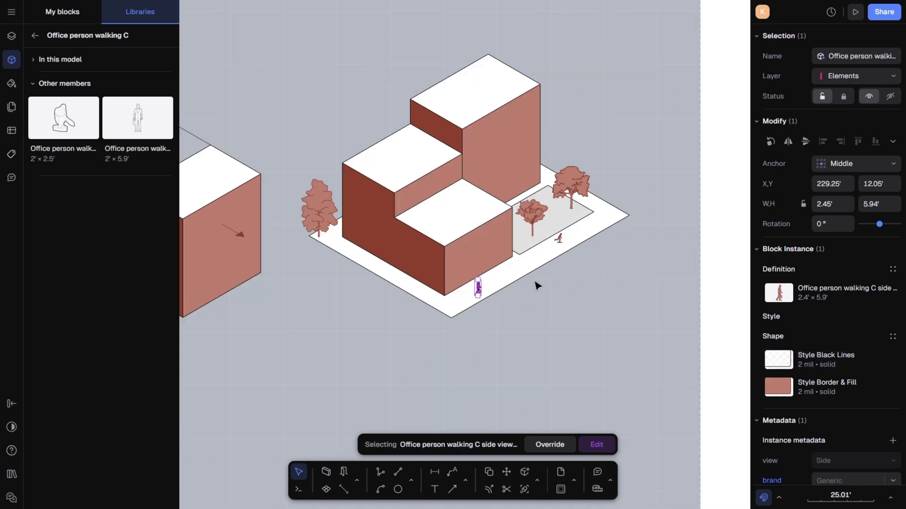
pyautogui.hotkey('shift', '2')
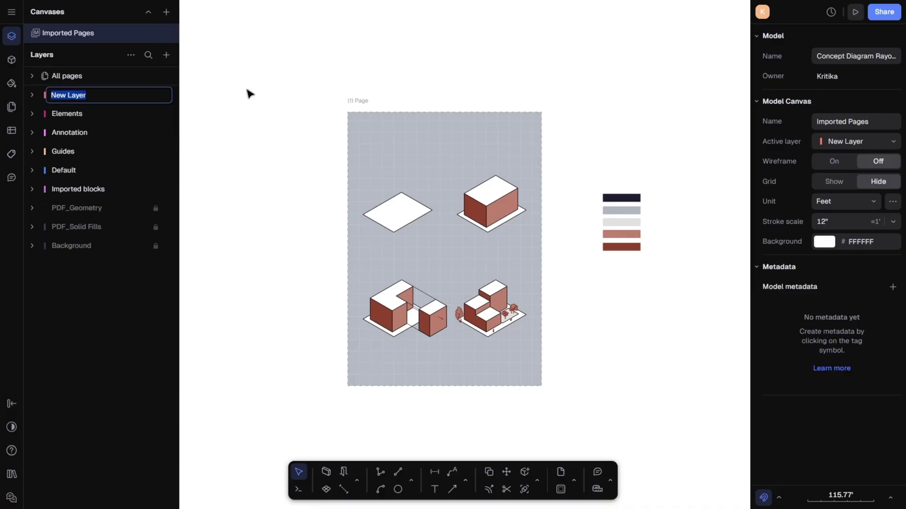
# - Add a 'Concept Diagram' title in black Abril Fatface at text size 12
pyautogui.click(435, 489)
pyautogui.click(428, 226)
pyautogui.write('cept Diagram')
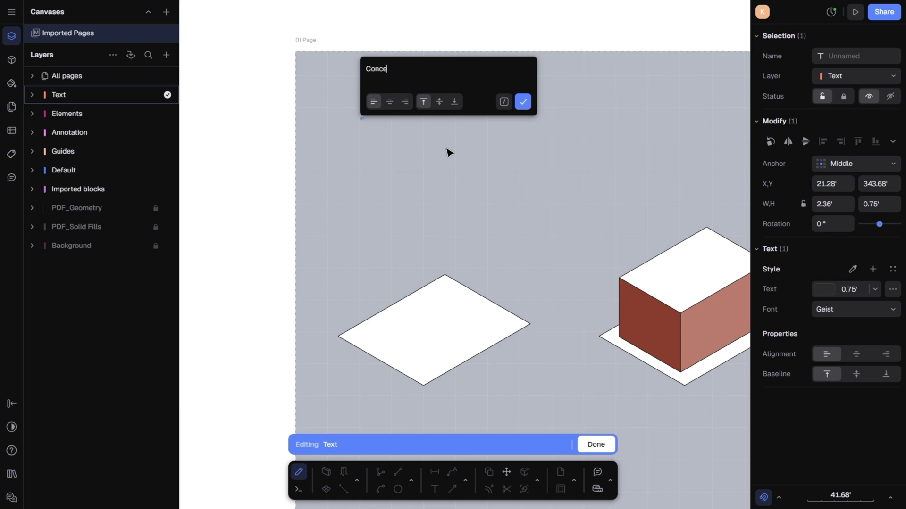
pyautogui.click(523, 101)
pyautogui.click(866, 289)
pyautogui.write('12')
pyautogui.press('Return')
pyautogui.click(824, 289)
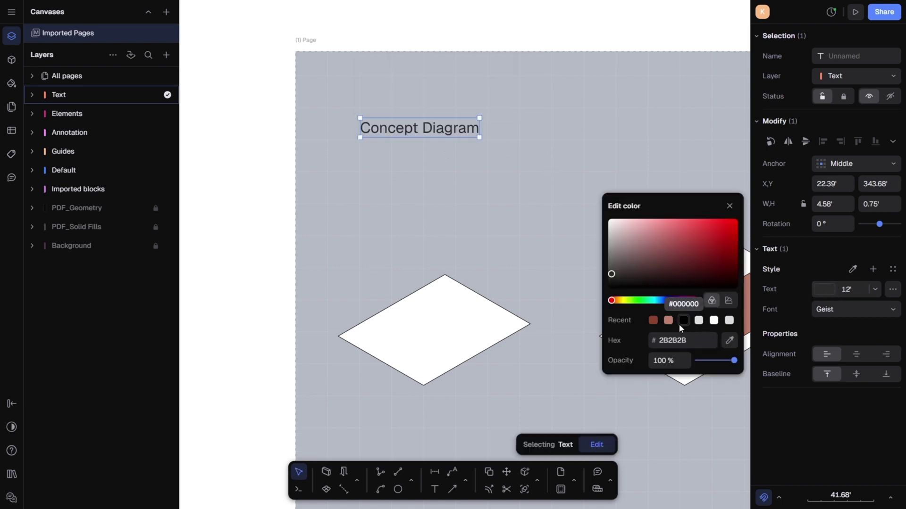
pyautogui.click(683, 321)
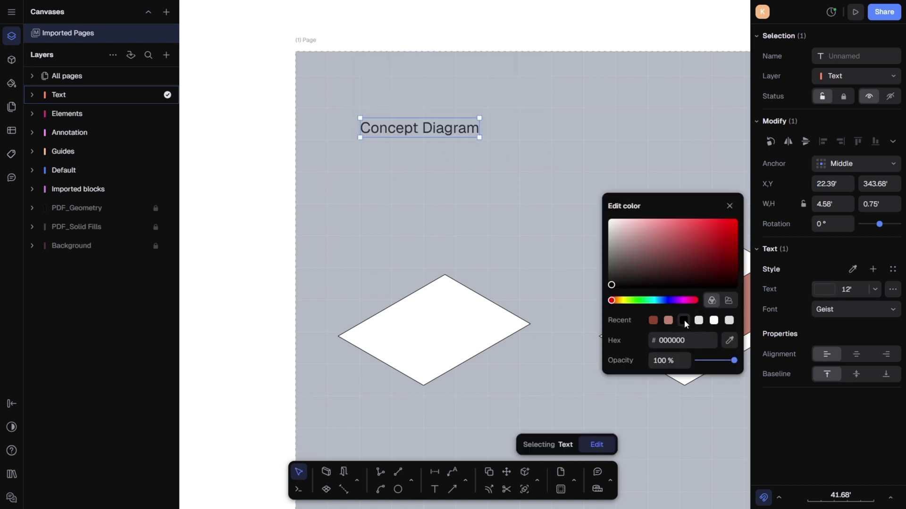
pyautogui.click(842, 310)
pyautogui.click(645, 354)
pyautogui.write('12"')
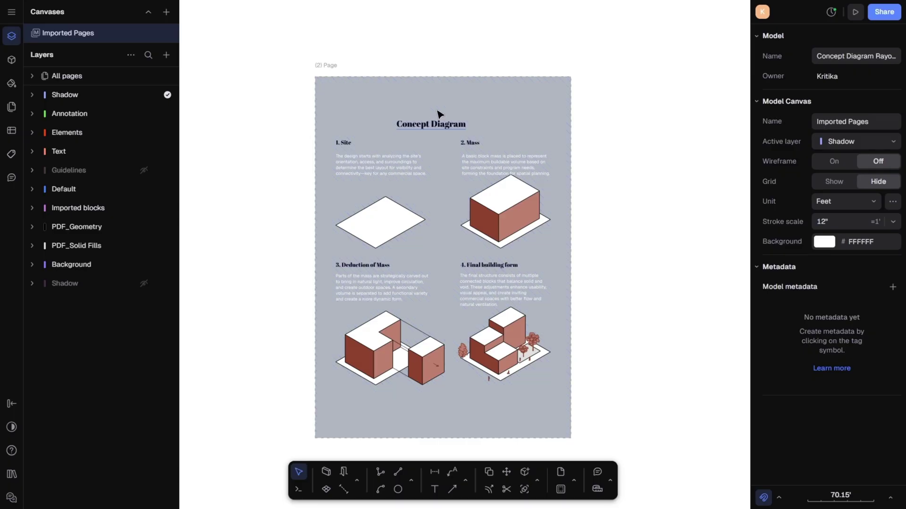
# - Export the SketchUp view as a 2D graphic with PNG as the file type
pyautogui.press('F11')
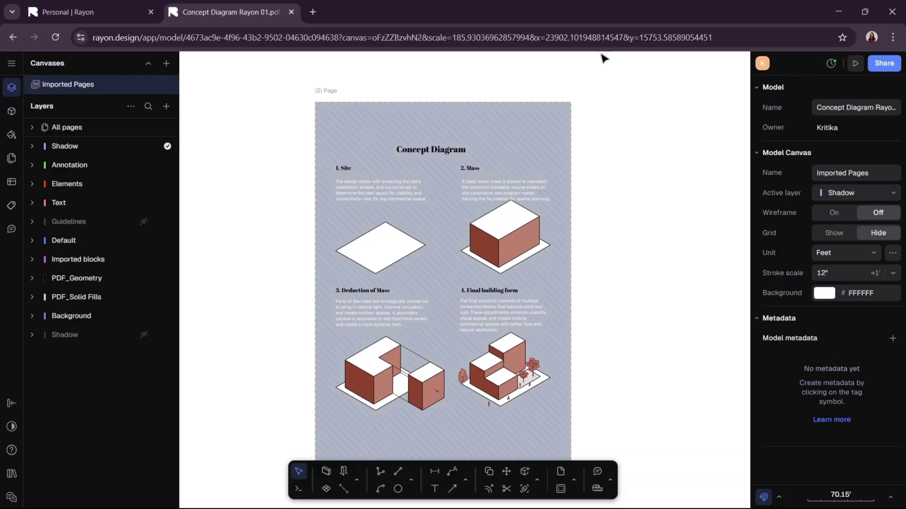
pyautogui.click(835, 11)
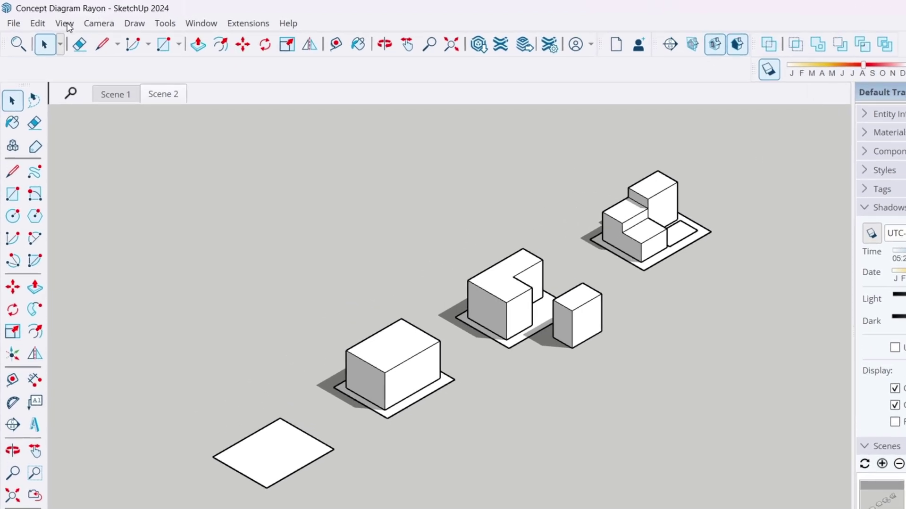
pyautogui.click(14, 23)
pyautogui.moveTo(43, 238)
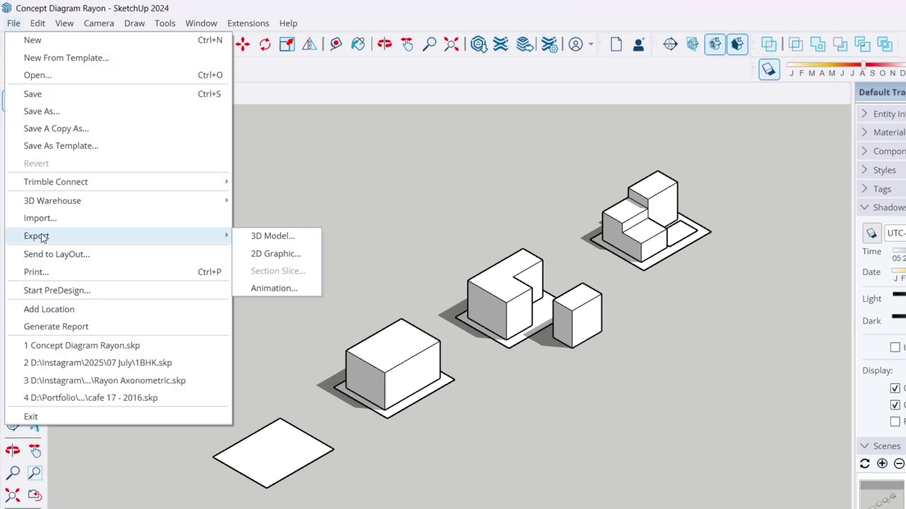
pyautogui.click(275, 254)
pyautogui.click(170, 266)
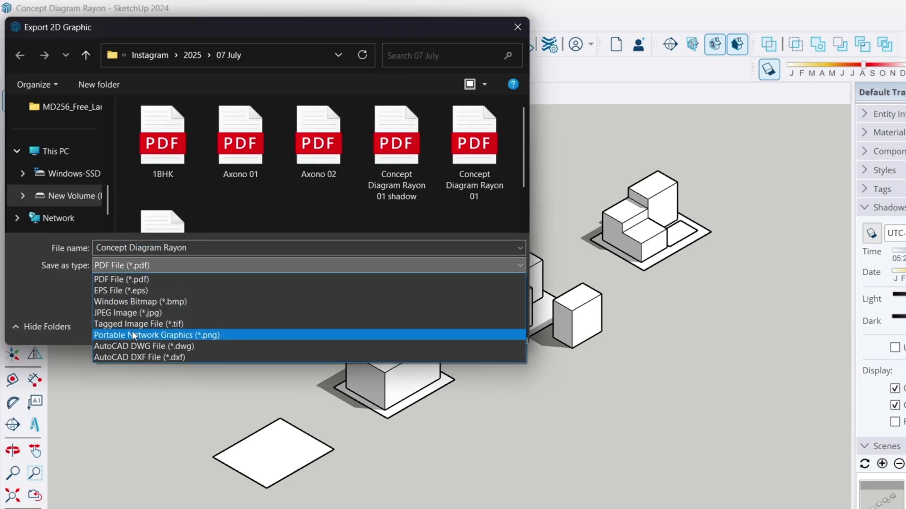
pyautogui.click(136, 335)
# - Export the shadowed massing view as PNG and import Concept Diagram Rayon.png onto the page
pyautogui.click(417, 325)
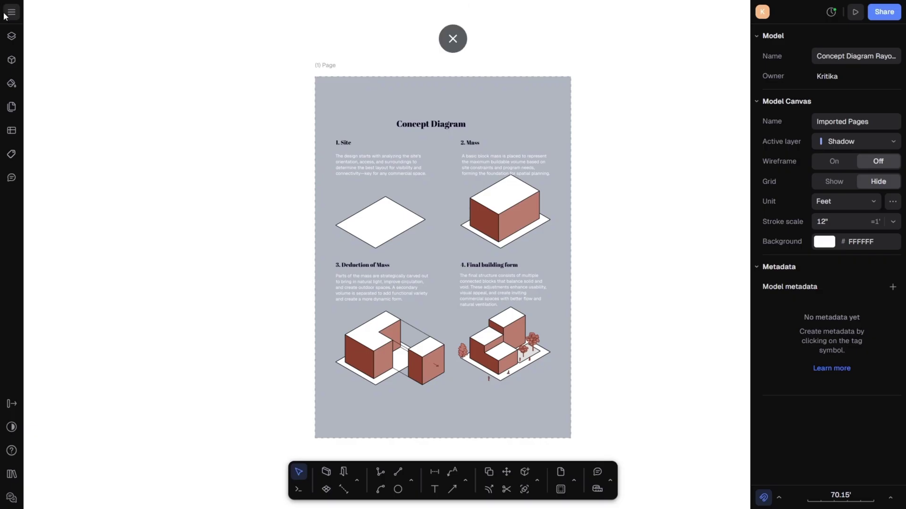
pyautogui.click(11, 12)
pyautogui.moveTo(42, 89)
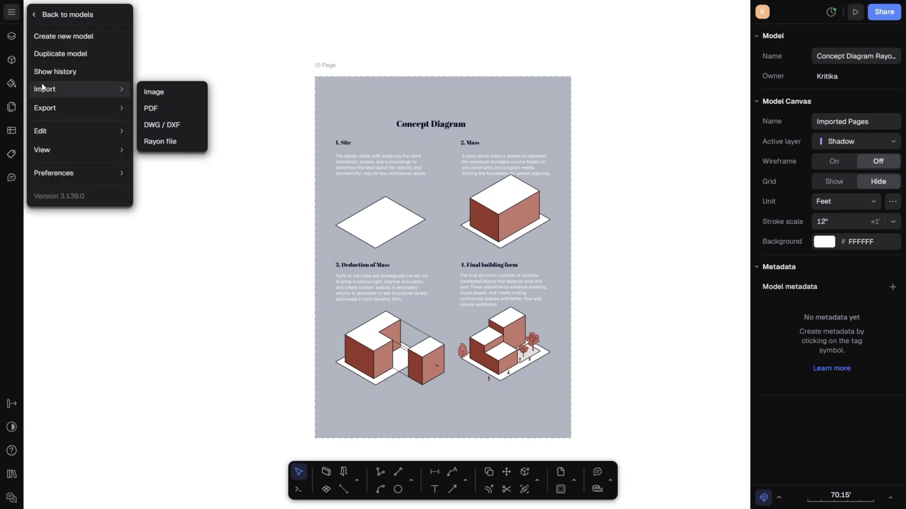
pyautogui.click(154, 89)
pyautogui.doubleClick(155, 191)
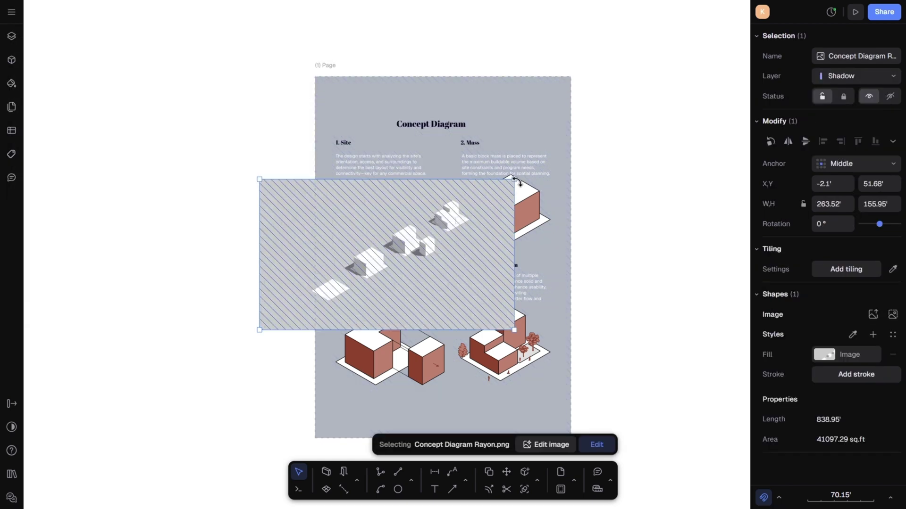
# - Enlarge the image to about 432' by 252', fade it to 30% opacity, and align it over the diagrams
pyautogui.moveTo(515, 174); pyautogui.dragTo(683, 113)
pyautogui.click(824, 355)
pyautogui.moveTo(733, 375); pyautogui.dragTo(708, 376)
pyautogui.click(608, 184)
pyautogui.moveTo(260, 329); pyautogui.dragTo(134, 402)
pyautogui.moveTo(231, 274); pyautogui.dragTo(363, 220)
pyautogui.click(12, 36)
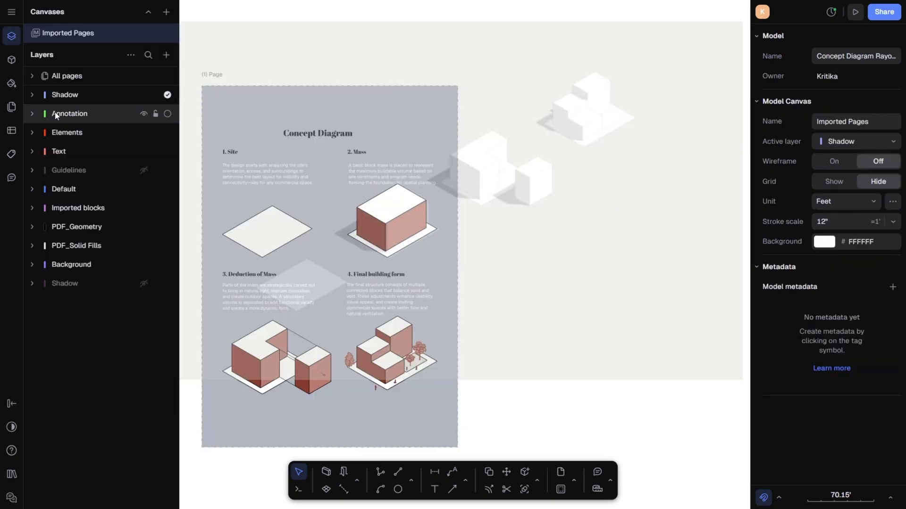
# - Trace the Mass block's shadow outline with the Line tool and close it into a shape
pyautogui.click(11, 36)
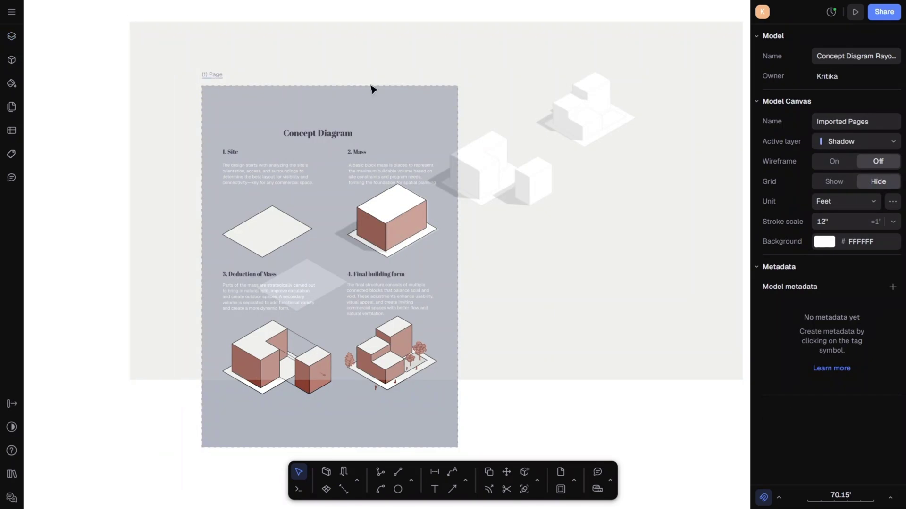
pyautogui.click(410, 481)
pyautogui.click(434, 370)
pyautogui.scroll(5, 359, 212)
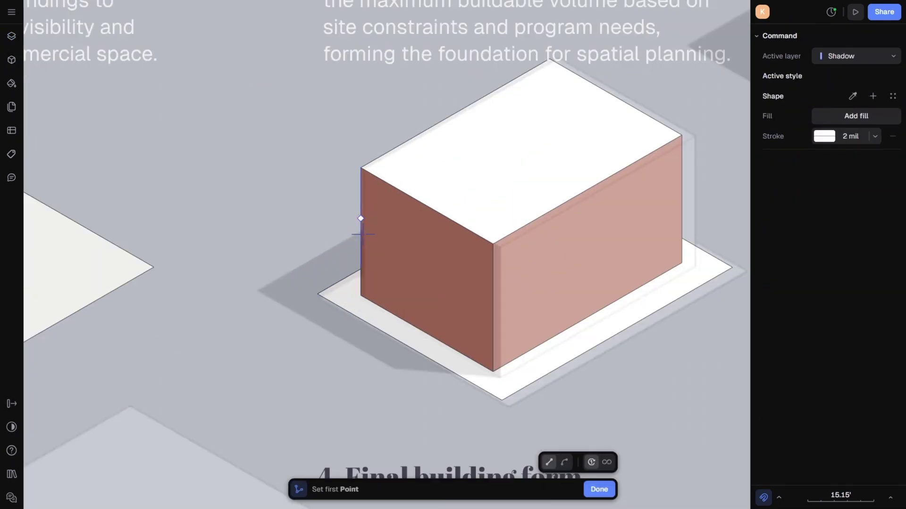
pyautogui.click(363, 198)
pyautogui.scroll(-3, 258, 274)
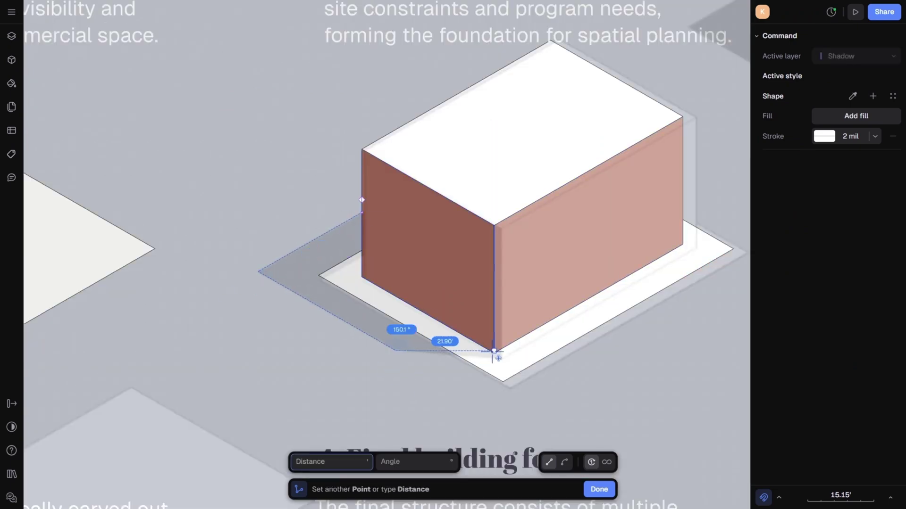
pyautogui.click(494, 350)
# - Give the shadow a solid black fill at 20% opacity with no outline
pyautogui.click(362, 212)
pyautogui.click(866, 292)
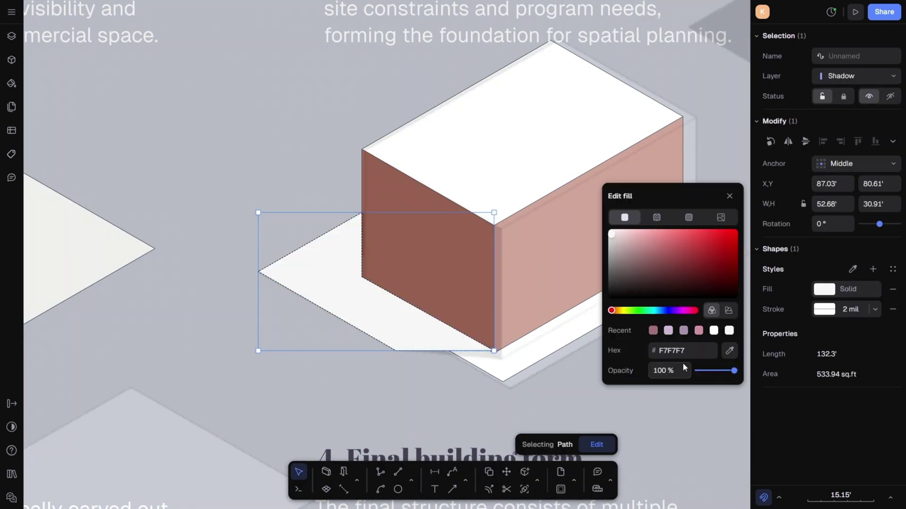
pyautogui.moveTo(614, 283); pyautogui.dragTo(612, 298)
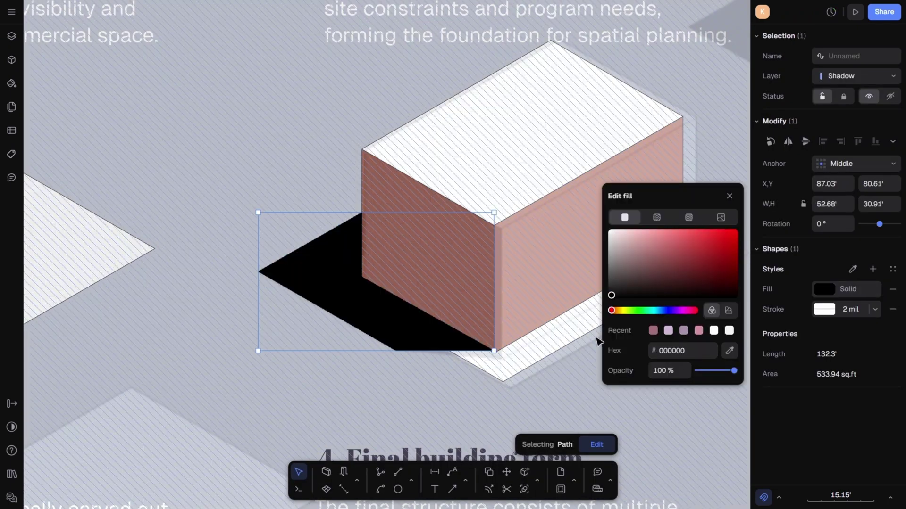
pyautogui.click(681, 370)
pyautogui.write('20')
pyautogui.press('Return')
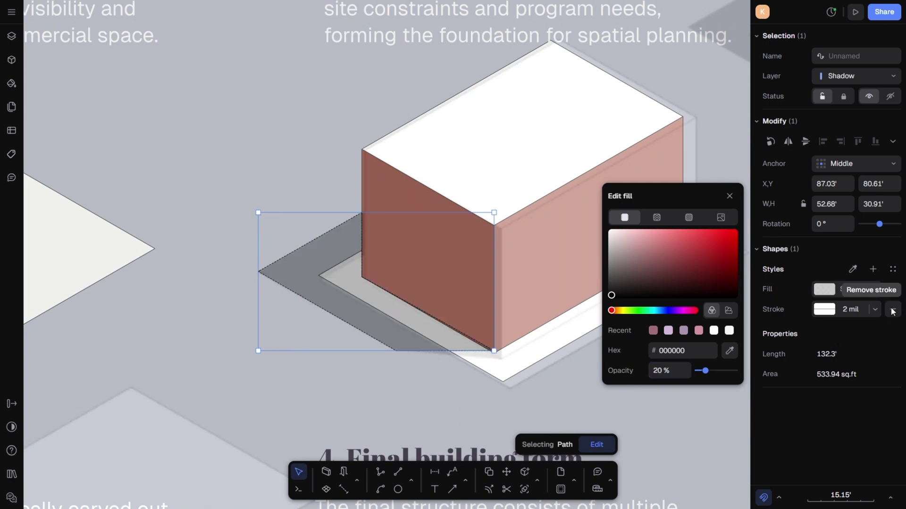
pyautogui.click(893, 312)
pyautogui.click(579, 356)
pyautogui.scroll(-6, 432, 287)
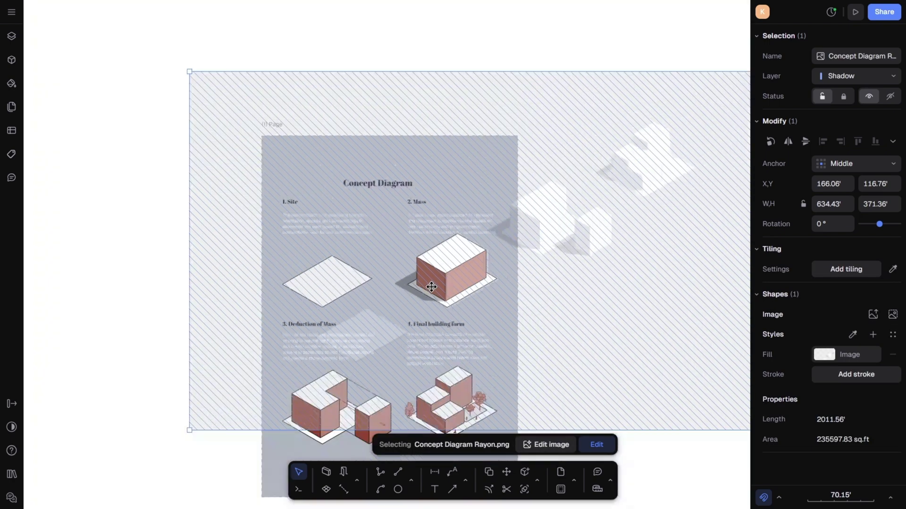
pyautogui.scroll(-2, 477, 275)
pyautogui.hscroll(2, 476, 275)
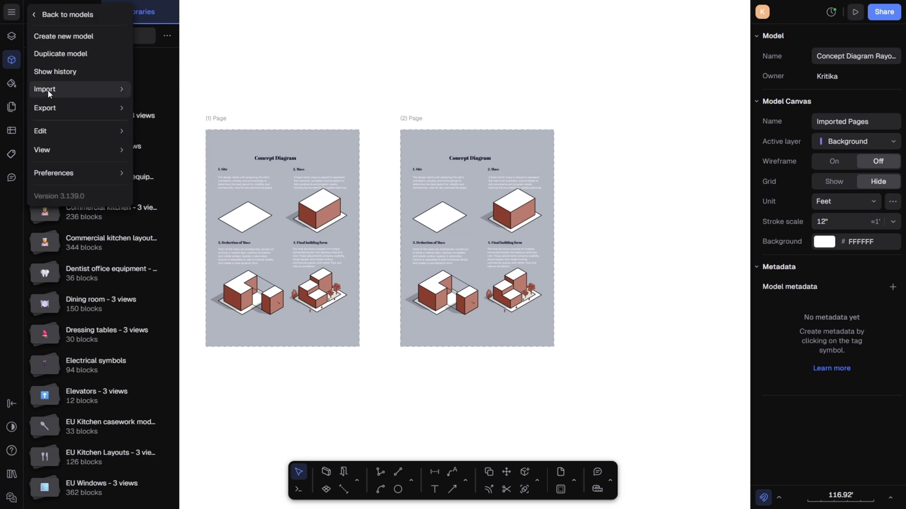
# - Import the 15.png palette image, shrink it, and place it beside the page
pyautogui.moveTo(50, 93)
pyautogui.click(153, 92)
pyautogui.doubleClick(275, 191)
pyautogui.moveTo(337, 127); pyautogui.dragTo(525, 314)
pyautogui.moveTo(556, 349); pyautogui.dragTo(608, 231)
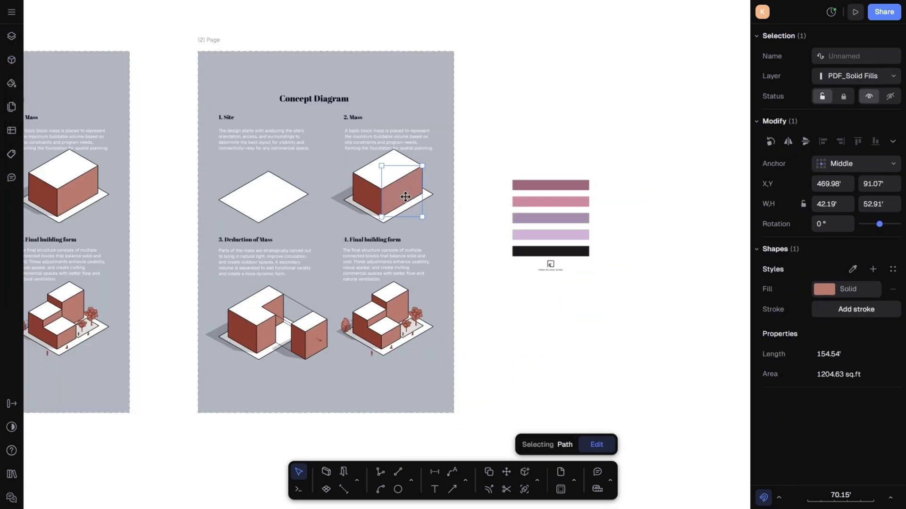
# - Recolour all the selected block faces with the pink sampled from the palette image
pyautogui.scroll(3, 406, 197)
pyautogui.keyDown('shift'); pyautogui.click(390, 399); pyautogui.keyUp('shift')
pyautogui.keyDown('shift'); pyautogui.click(380, 424); pyautogui.keyUp('shift')
pyautogui.keyDown('shift'); pyautogui.click(351, 406); pyautogui.keyUp('shift')
pyautogui.keyDown('shift'); pyautogui.click(250, 431); pyautogui.keyUp('shift')
pyautogui.keyDown('shift'); pyautogui.click(175, 427); pyautogui.keyUp('shift')
pyautogui.click(823, 289)
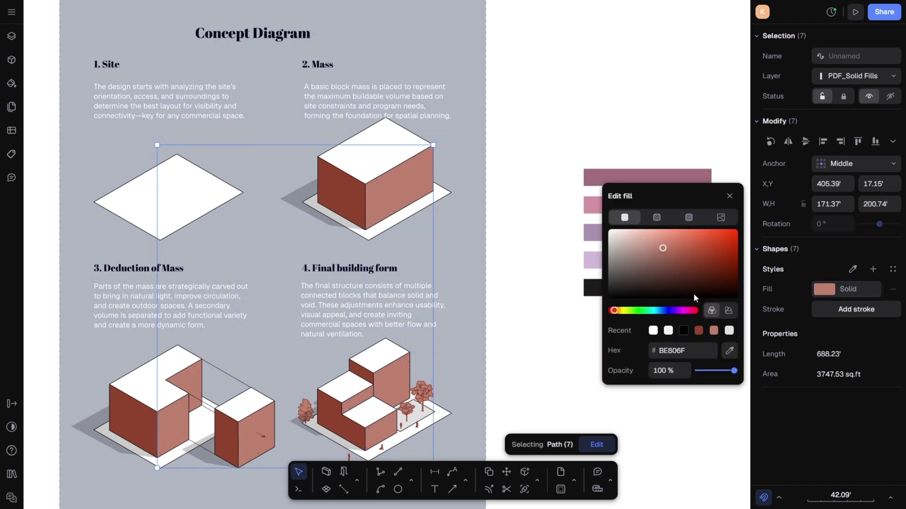
pyautogui.scroll(-3, 545, 116)
pyautogui.click(729, 350)
pyautogui.click(595, 174)
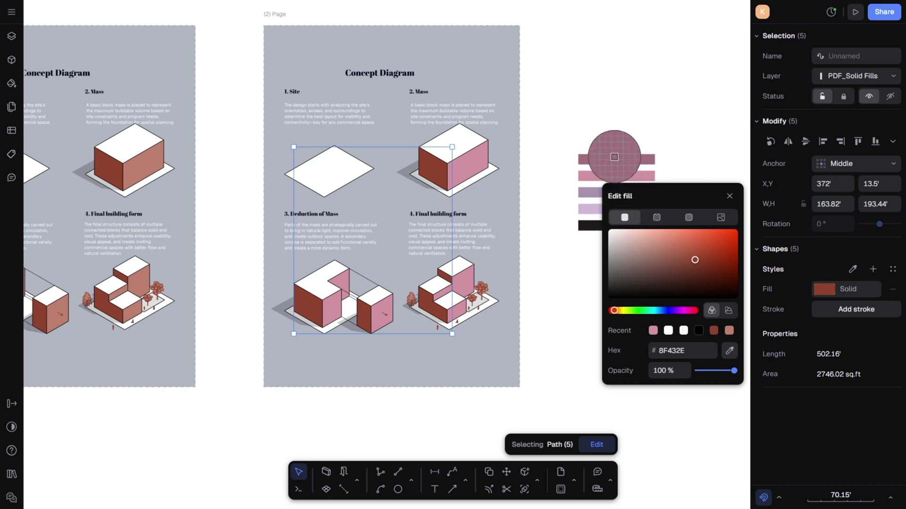
# - Override the birch tree and give it its own deep mauve fill
pyautogui.click(614, 157)
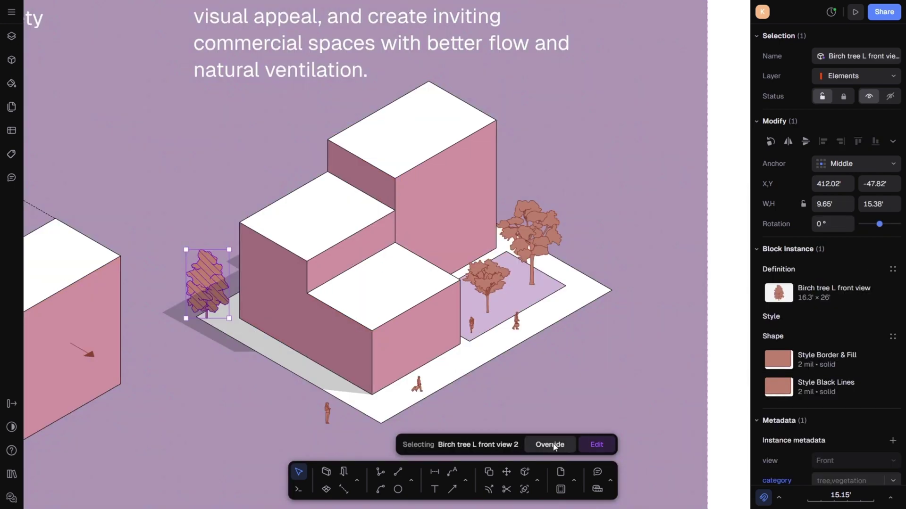
pyautogui.click(556, 445)
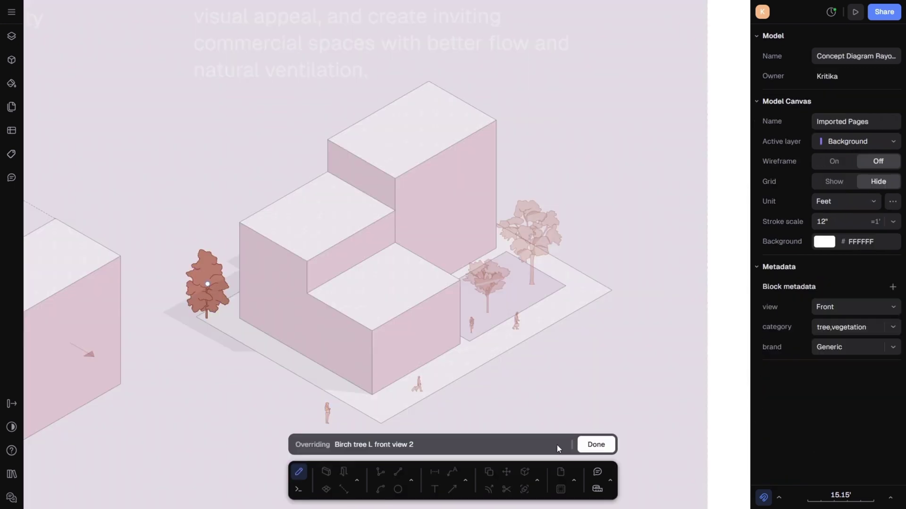
pyautogui.click(211, 269)
pyautogui.click(872, 338)
pyautogui.click(829, 336)
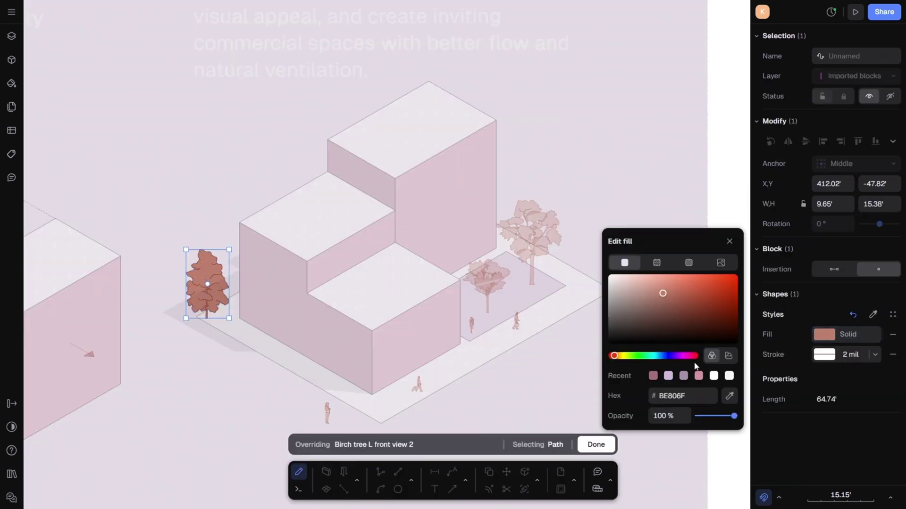
pyautogui.click(668, 376)
pyautogui.click(684, 376)
pyautogui.click(596, 444)
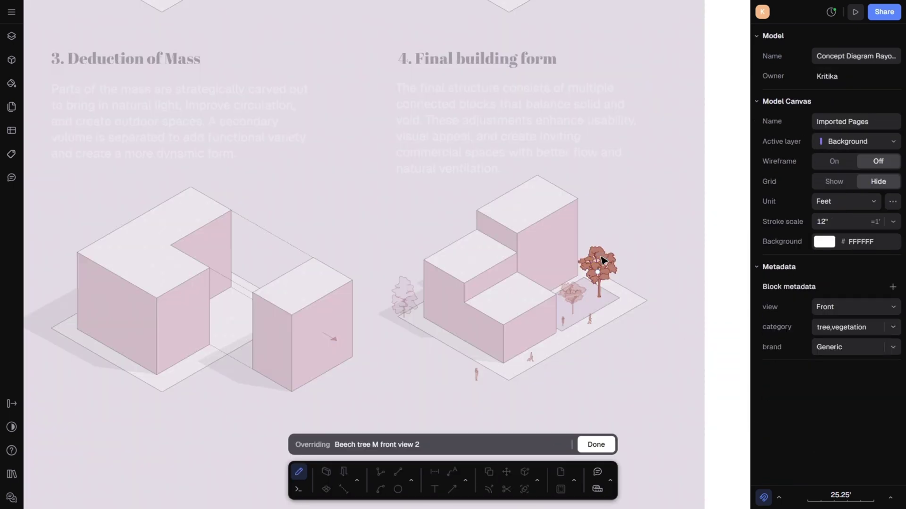
# - Give the beech tree its own separate light purple fill
pyautogui.click(604, 261)
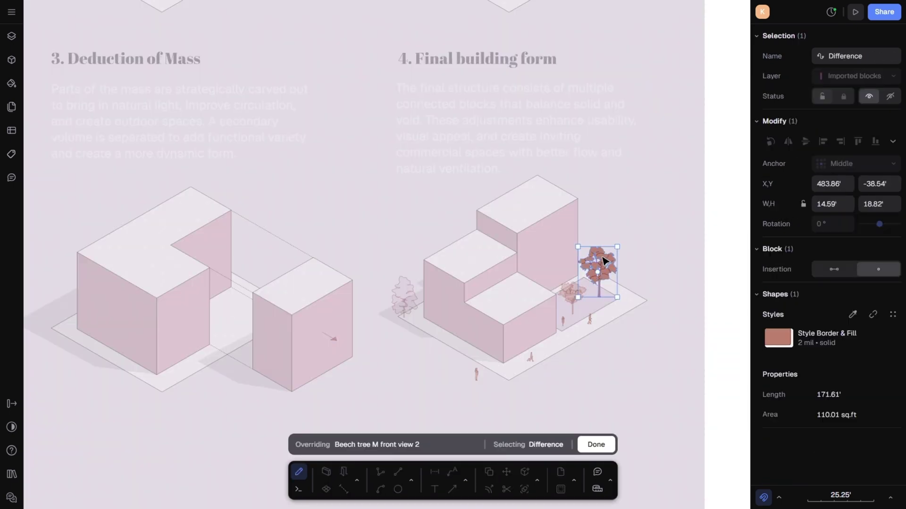
pyautogui.click(872, 335)
pyautogui.click(825, 334)
pyautogui.click(668, 376)
pyautogui.click(823, 359)
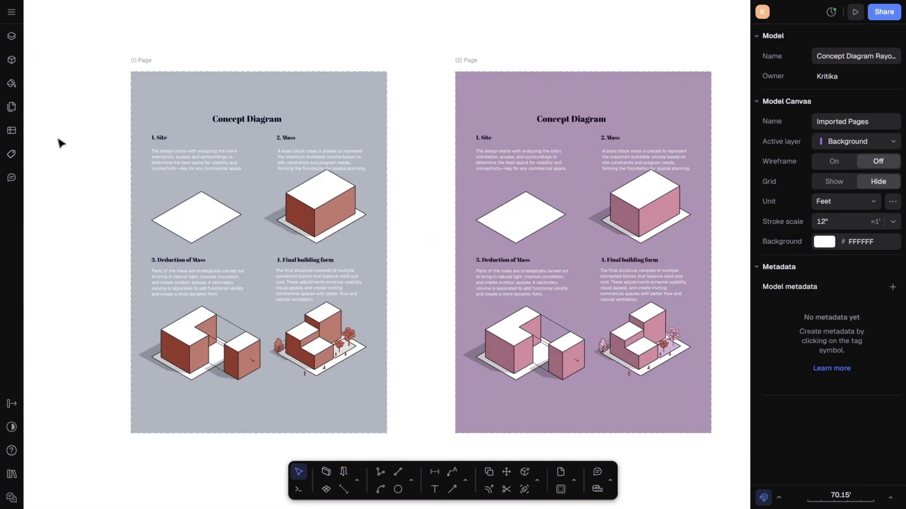
# - Start a PNG export of page 1 named 'Concept diagram'
pyautogui.click(10, 109)
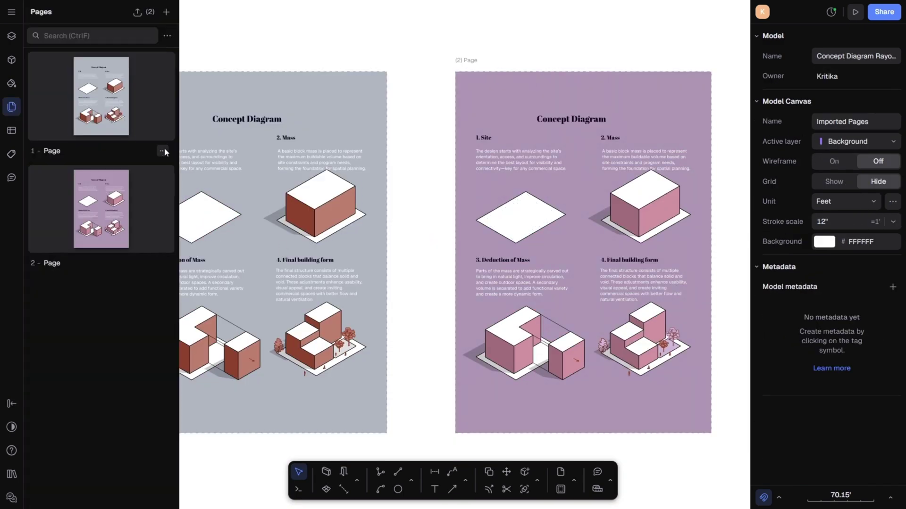
pyautogui.click(163, 150)
pyautogui.moveTo(181, 174)
pyautogui.click(244, 190)
pyautogui.write('Concept dia')
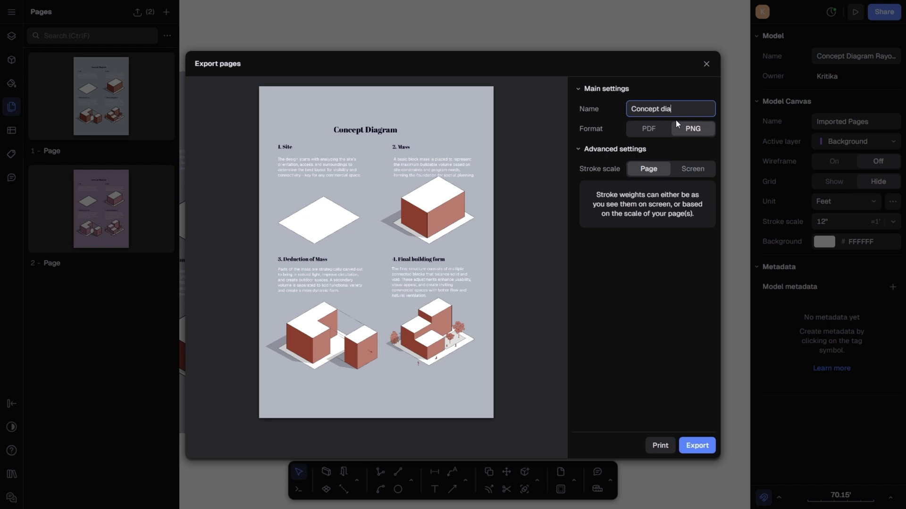